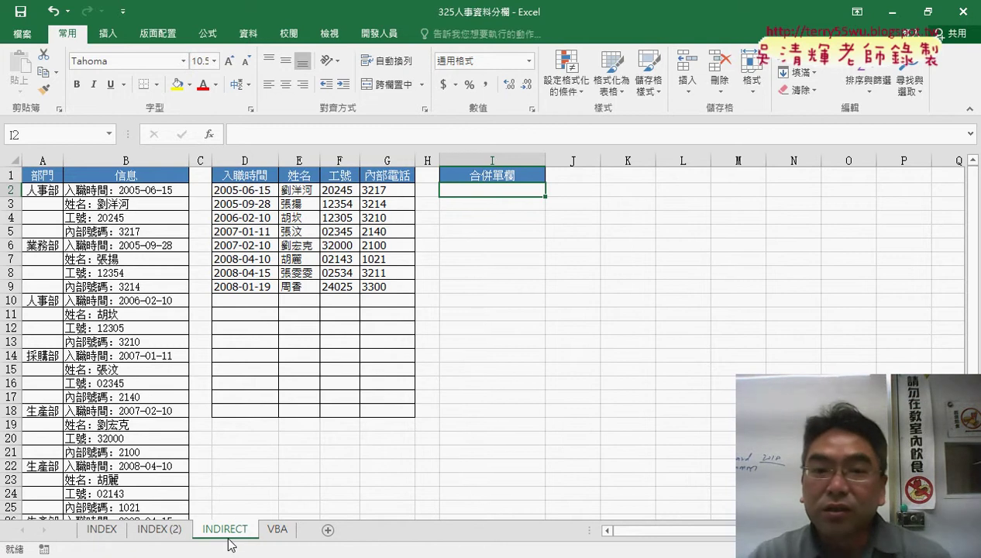
Review the REPLACE/INDIRECT formulas in D2 through G2, then narrow column J
click(238, 193)
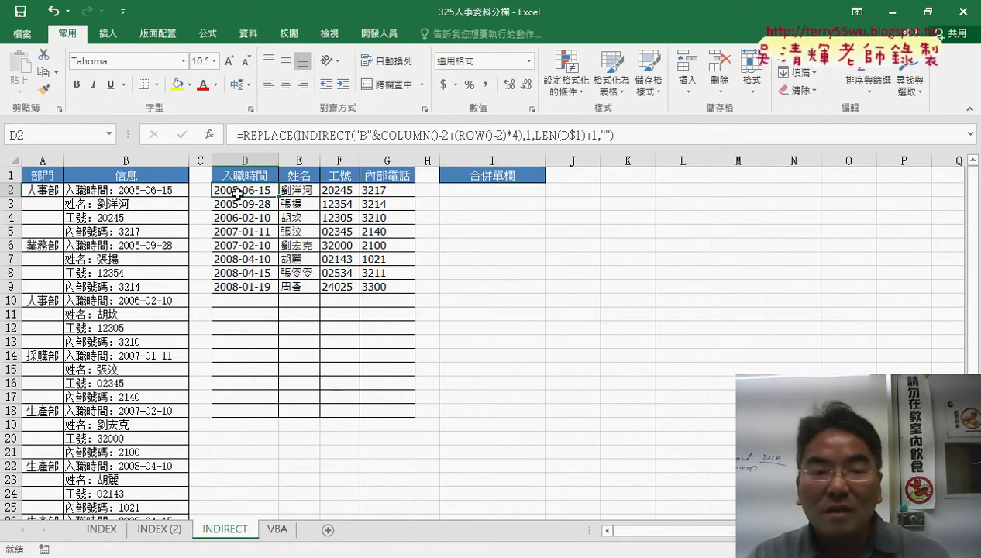
click(300, 192)
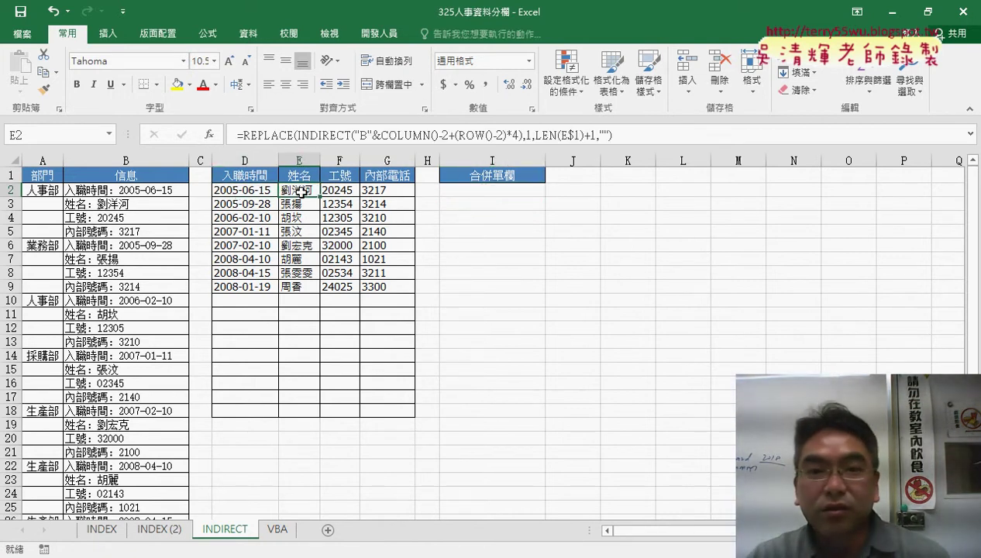
click(345, 191)
click(383, 190)
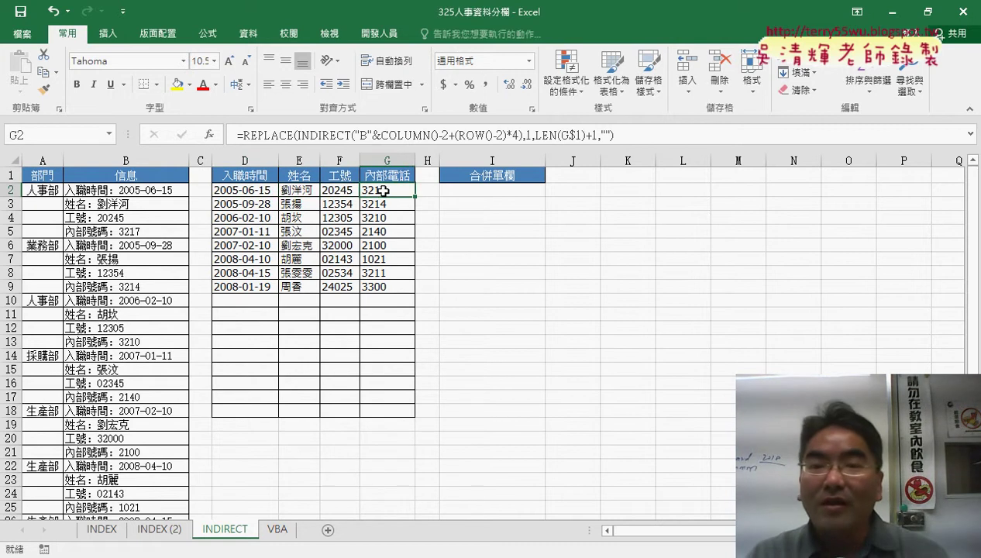
drag(600, 161, 568, 161)
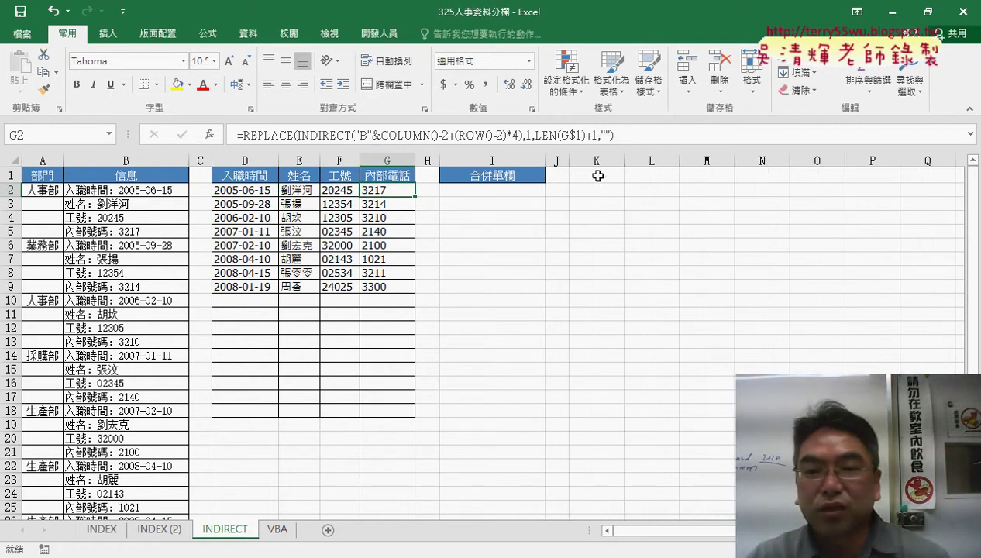
click(597, 176)
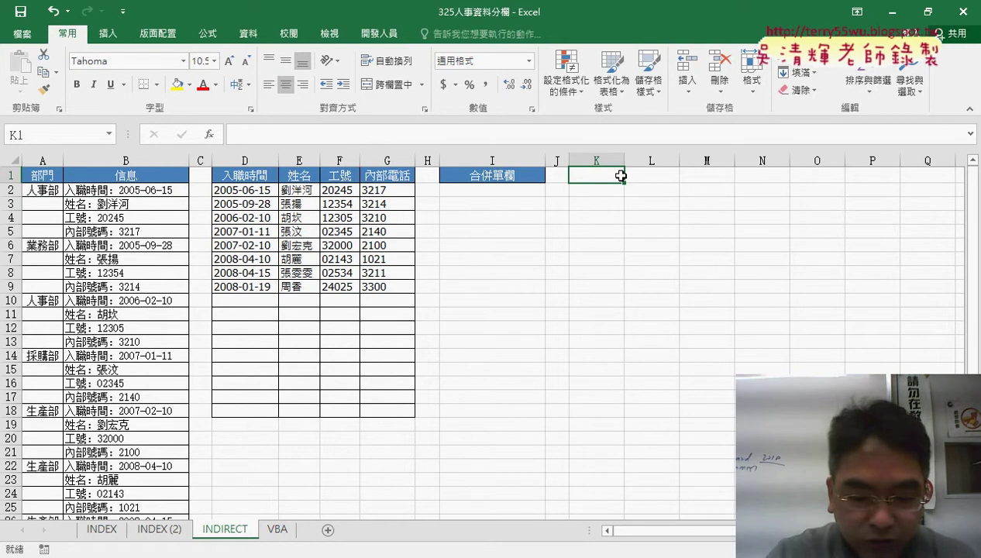
Enter the headings COL in K1 and ROW in L1
text(CO)
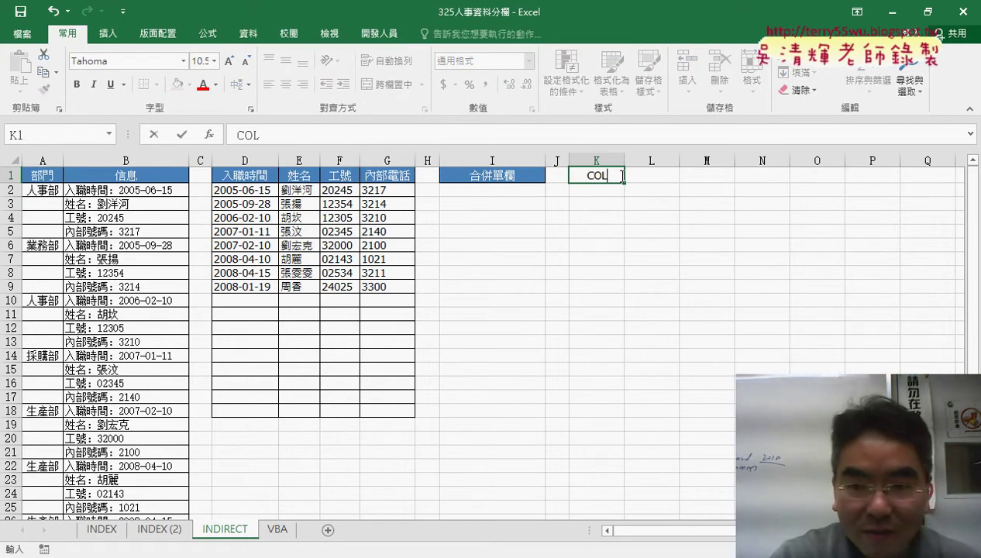
text(L)
key(Tab)
text(R)
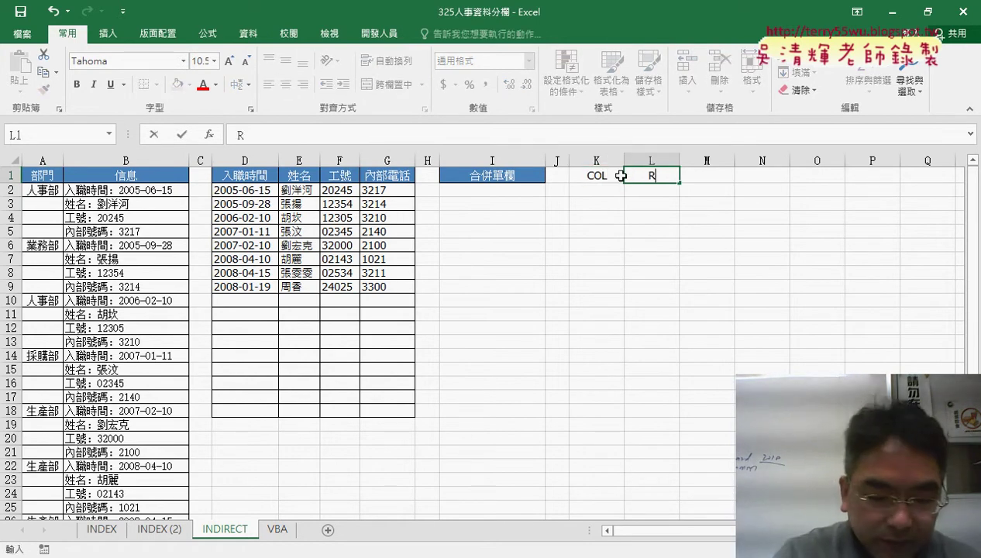
text(OW)
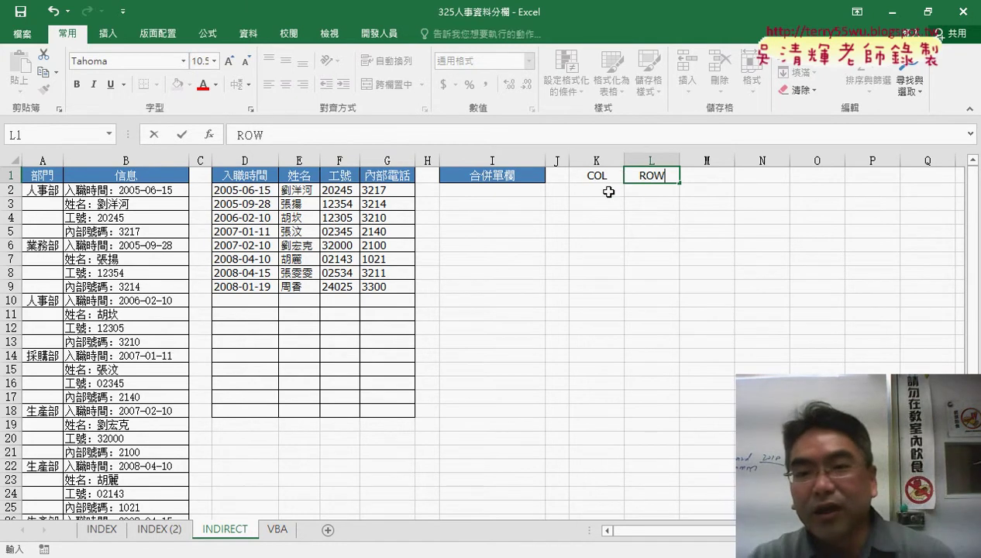
key(Return)
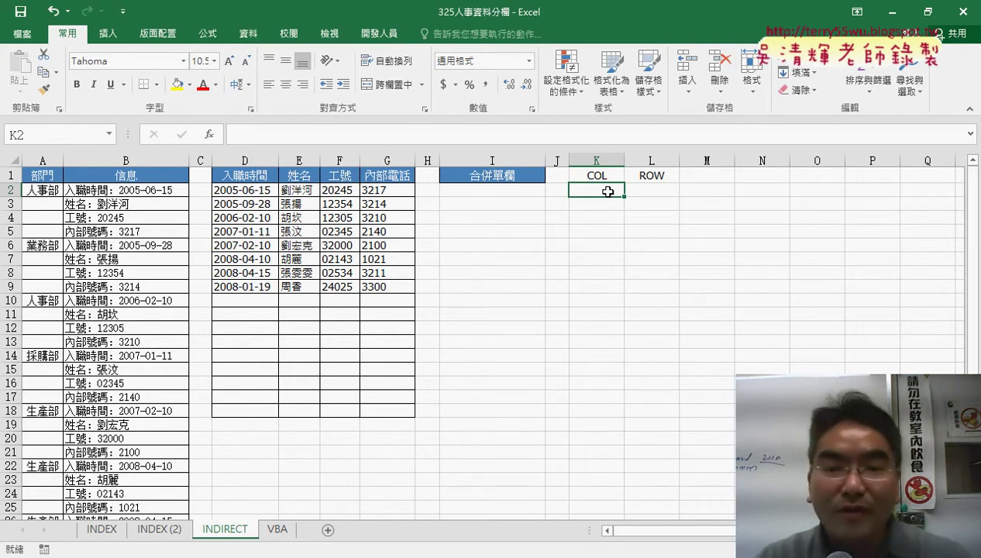
Copy the =MOD(ROW()-2,4)+1 formula from INDEX (2)'s L2 into K2 on INDIRECT
click(172, 531)
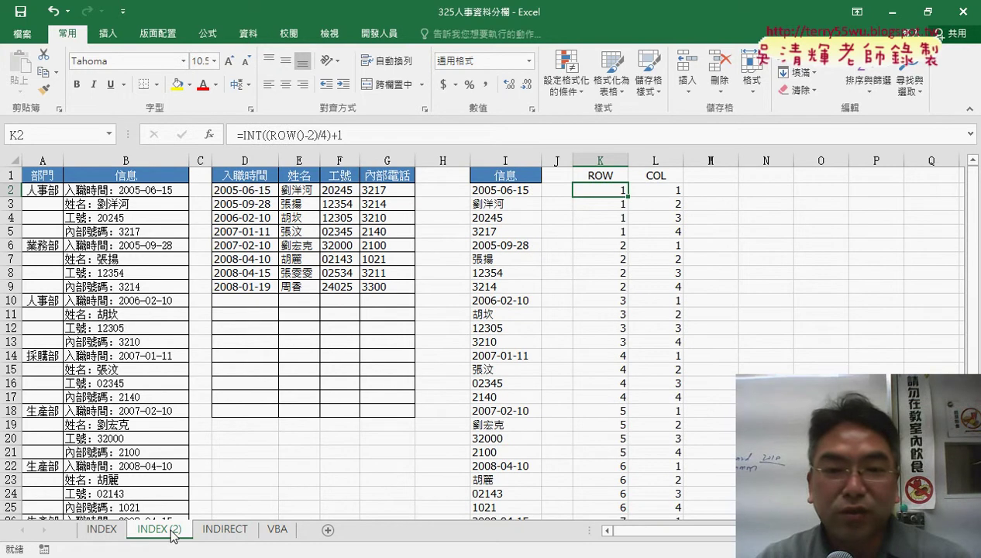
click(664, 190)
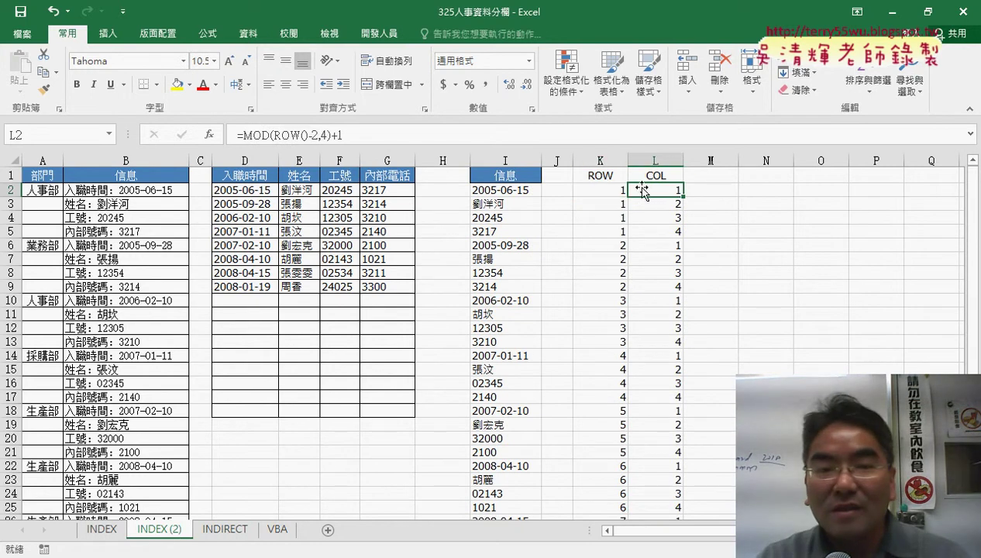
drag(387, 135, 235, 135)
key(ctrl+c)
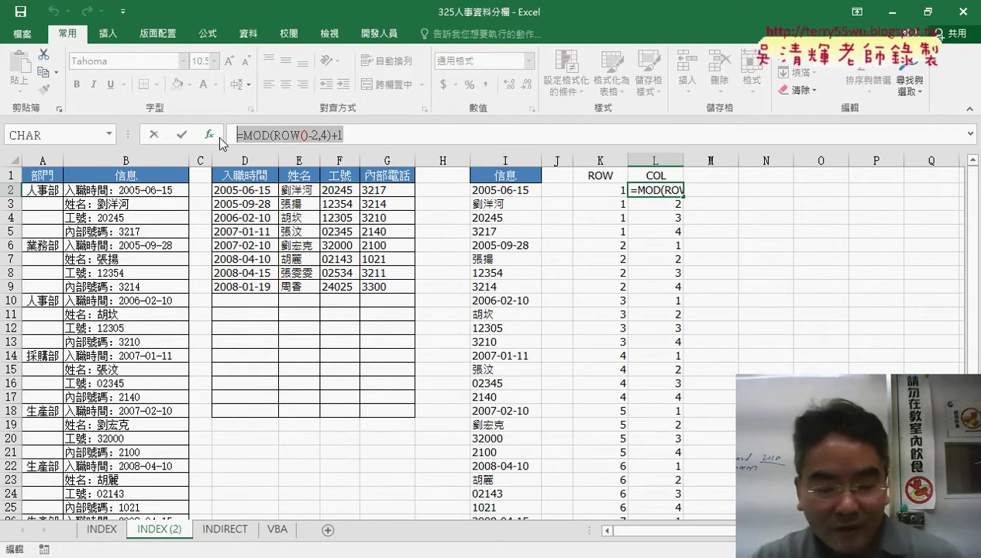
key(Escape)
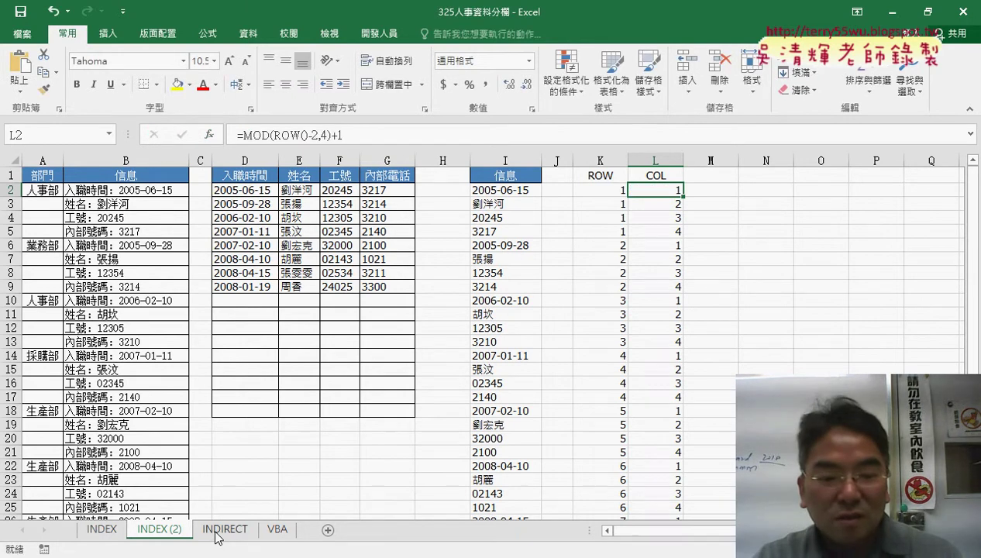
click(221, 530)
click(382, 134)
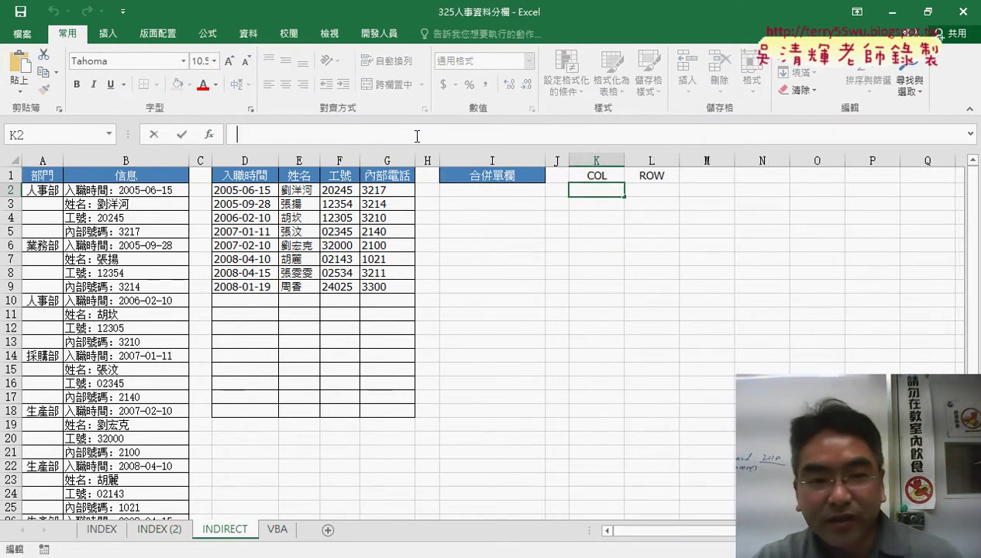
key(ctrl+v)
click(183, 135)
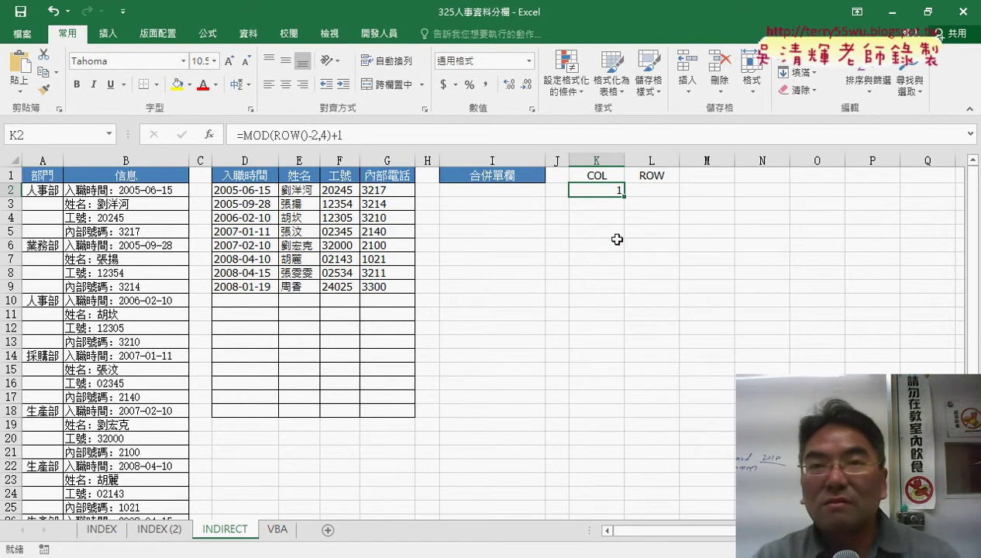
click(721, 191)
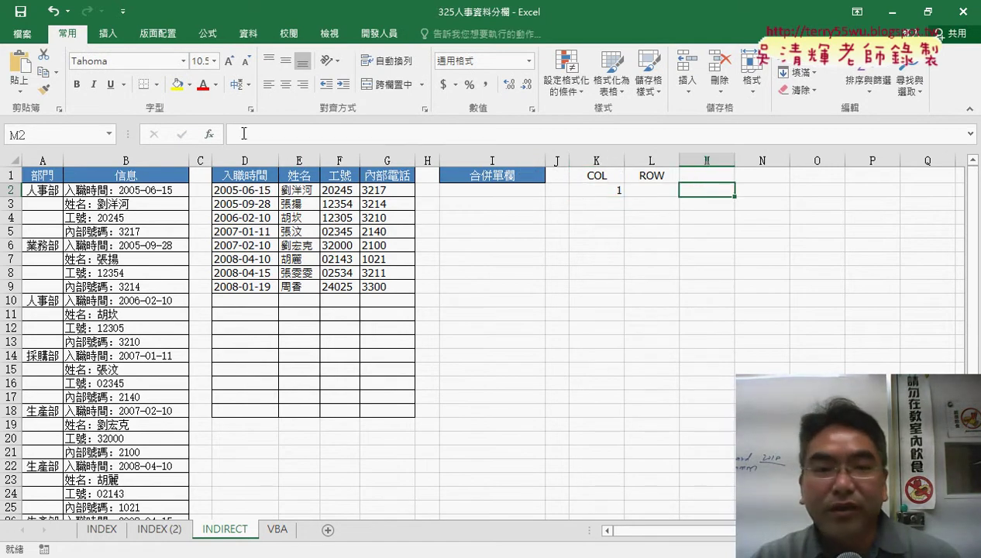
Try CHAR(68) in the Function Arguments dialog, then cancel the test
click(210, 135)
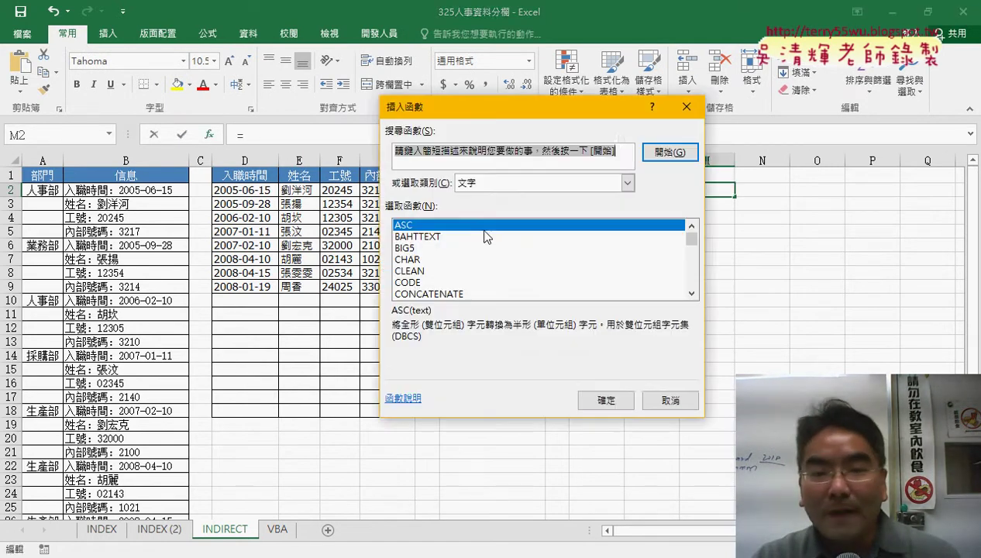
double_click(408, 259)
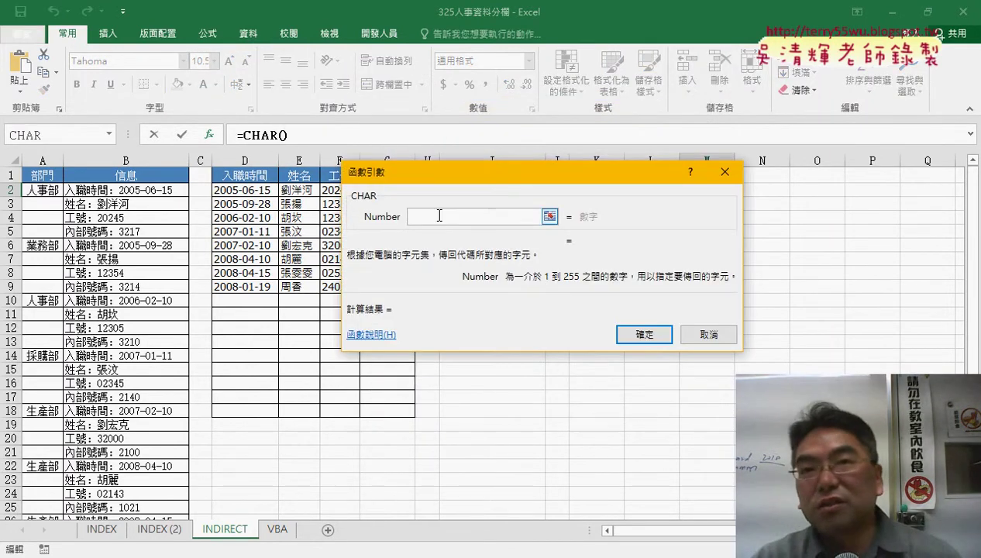
text(68)
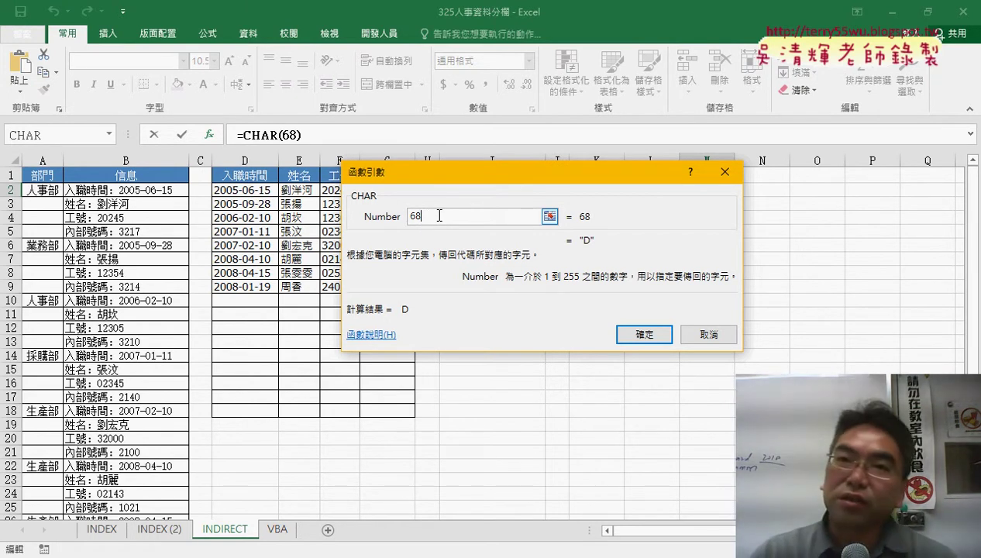
click(708, 334)
Wrap K2's MOD expression in CHAR with a 67+ prefix, giving =CHAR(67+MOD(ROW()-2,4)+1)
click(603, 192)
drag(242, 136, 341, 136)
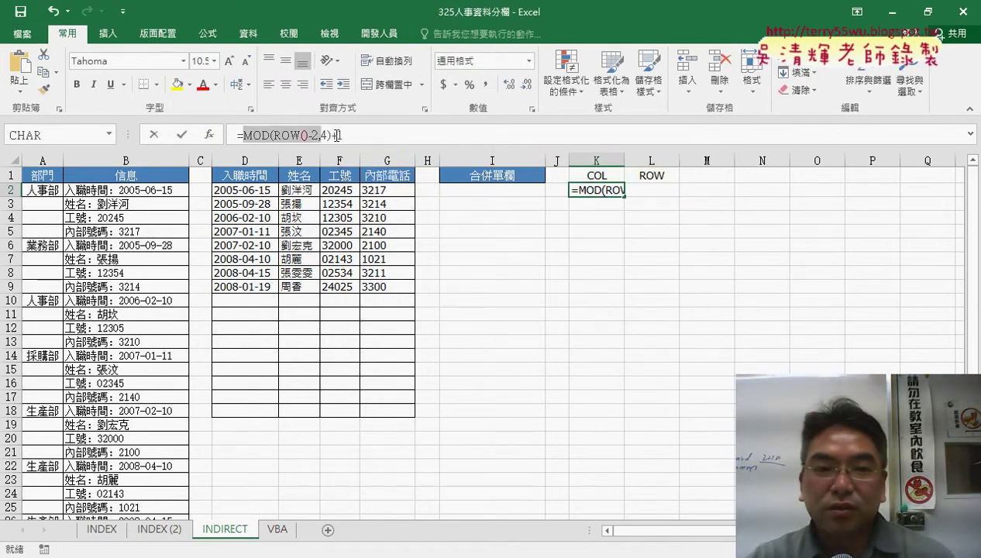
right_click(339, 140)
click(342, 145)
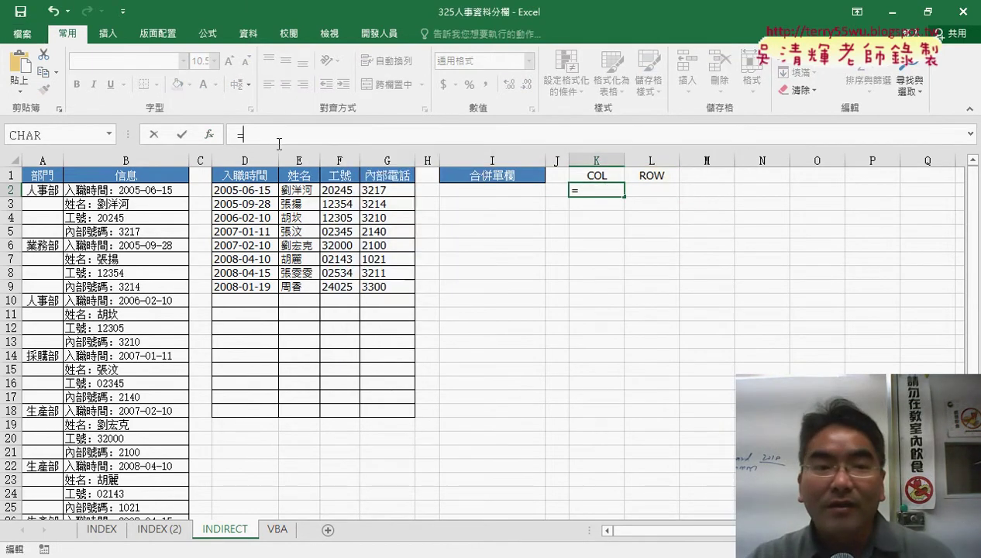
click(208, 134)
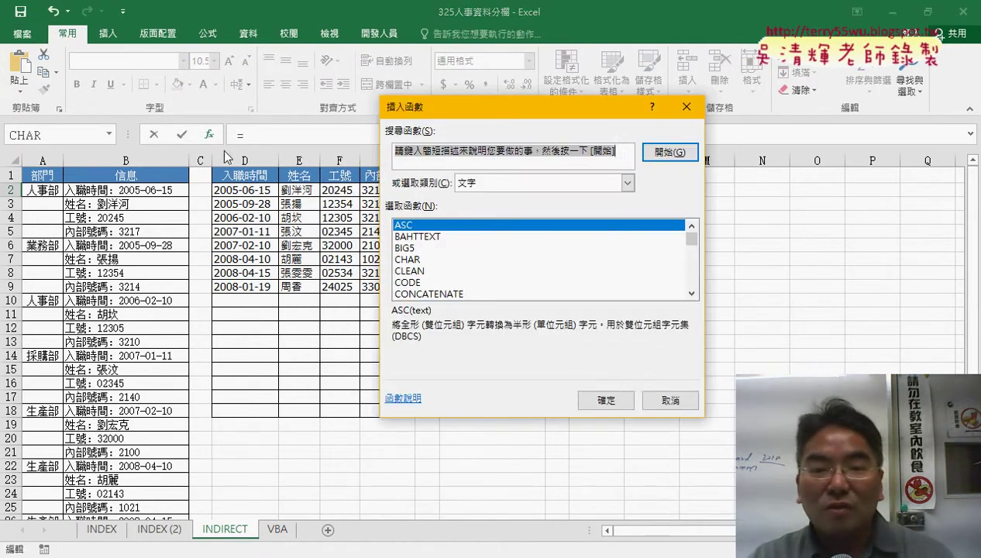
double_click(408, 258)
right_click(442, 217)
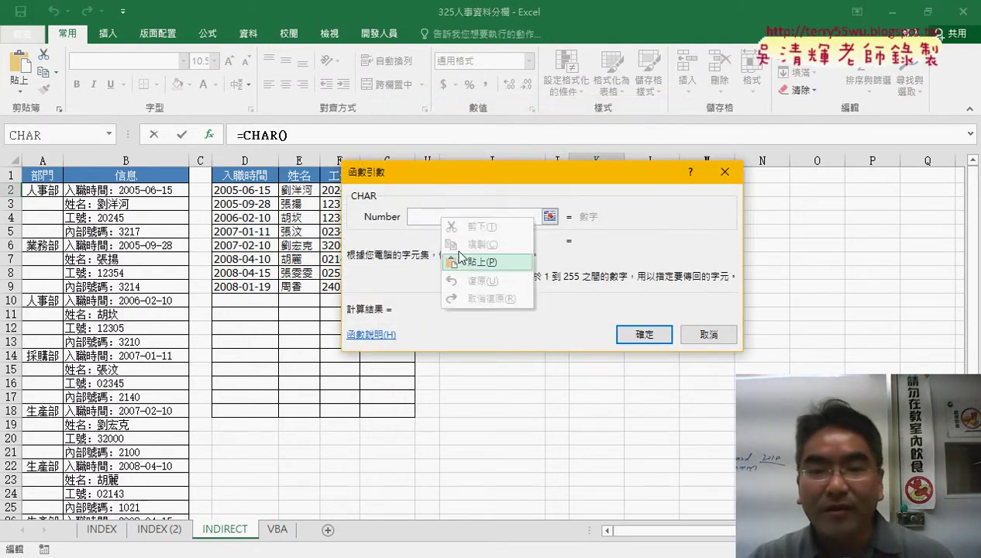
click(465, 262)
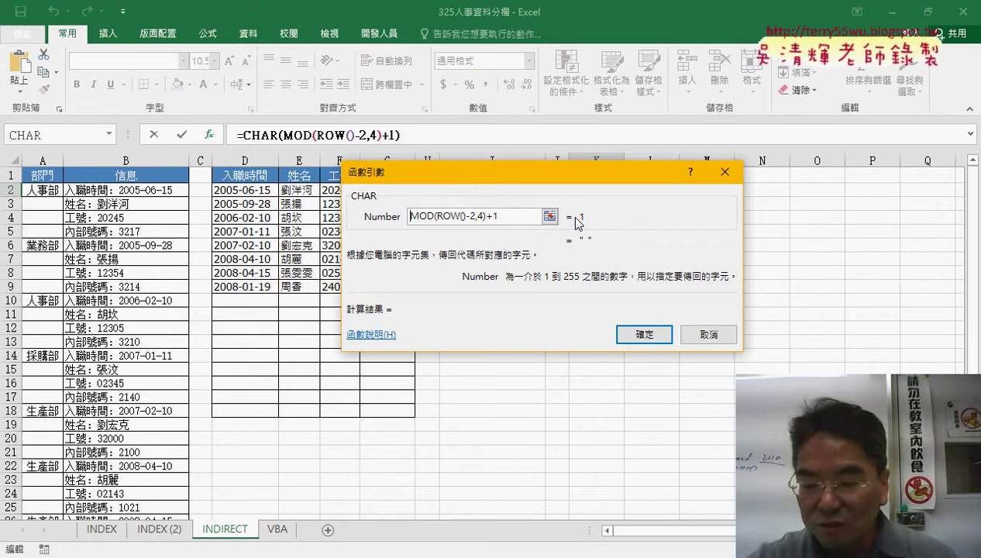
text(67+)
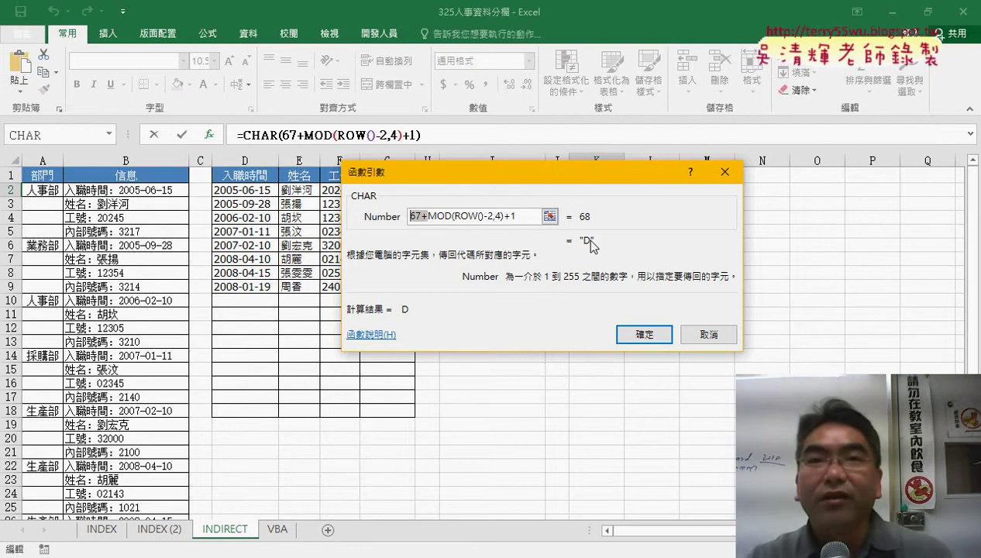
click(655, 332)
Fill K2's CHAR formula down to K33, producing repeating D, E, F, G letters
mouse_move(624, 196)
mouse_down()
mouse_move(613, 508)
mouse_move(617, 427)
mouse_up()
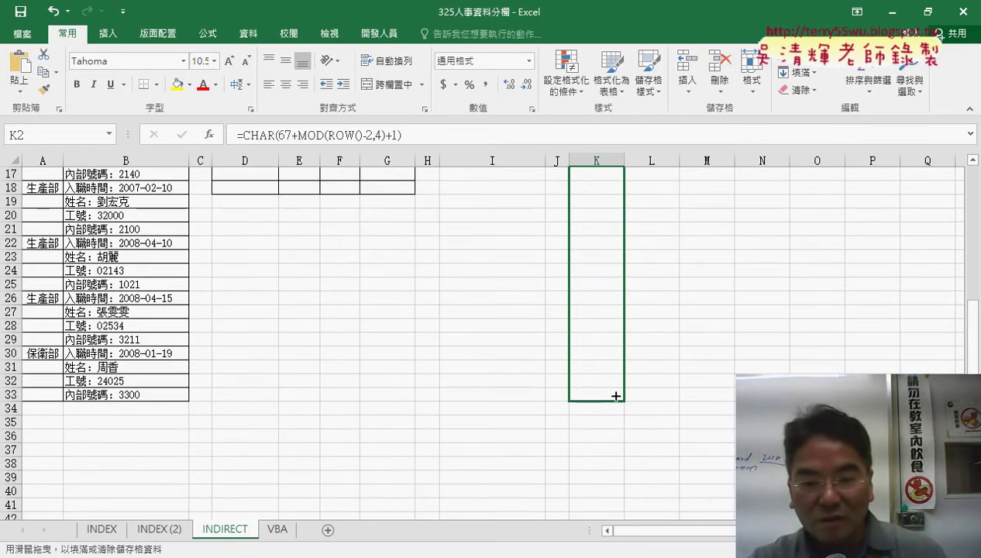
drag(616, 428, 617, 400)
scroll(679, 402, up, 1)
scroll(679, 403, up, 5)
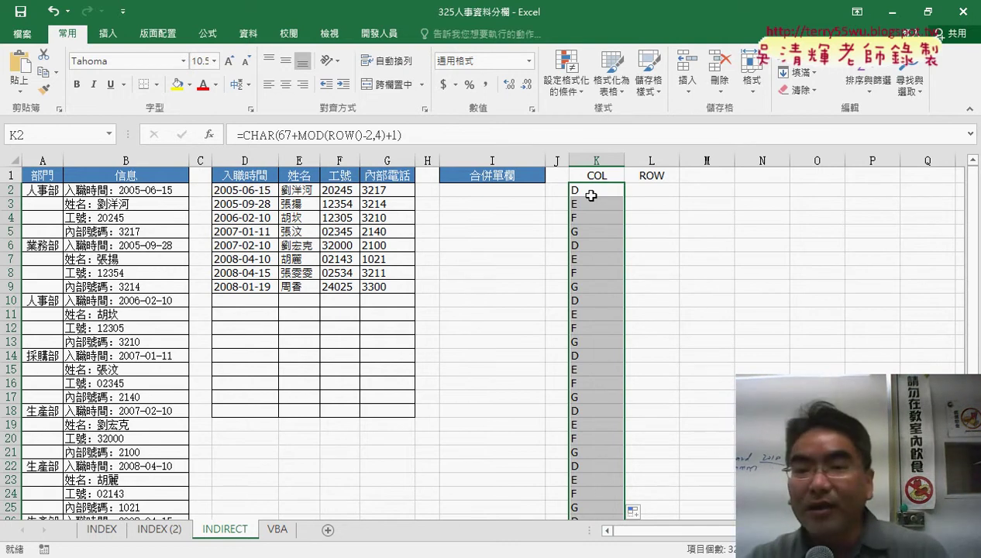
click(646, 191)
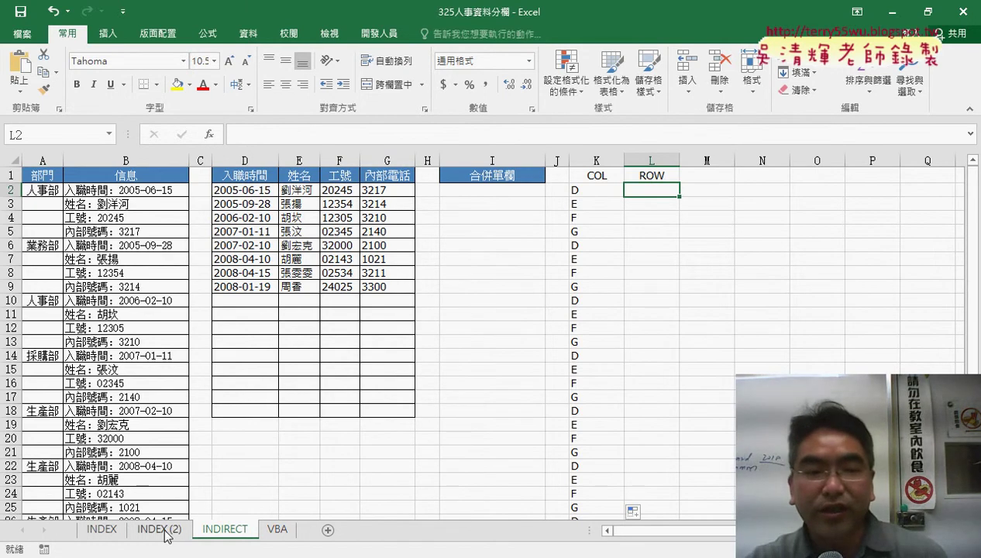
Copy INDEX (2)'s K2 row formula into L2 and change it to =INT((ROW()-2)/4)+2
click(172, 529)
click(618, 193)
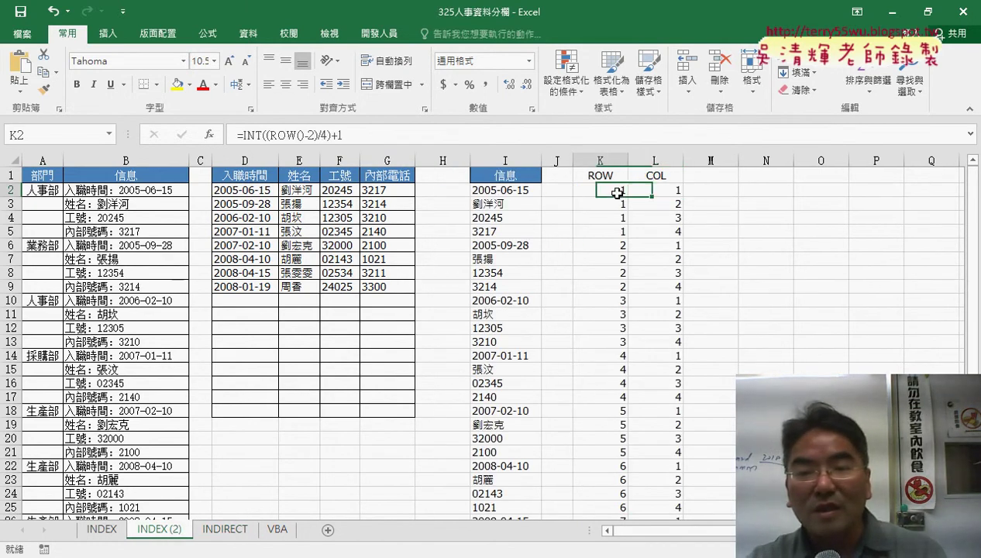
drag(344, 135, 235, 135)
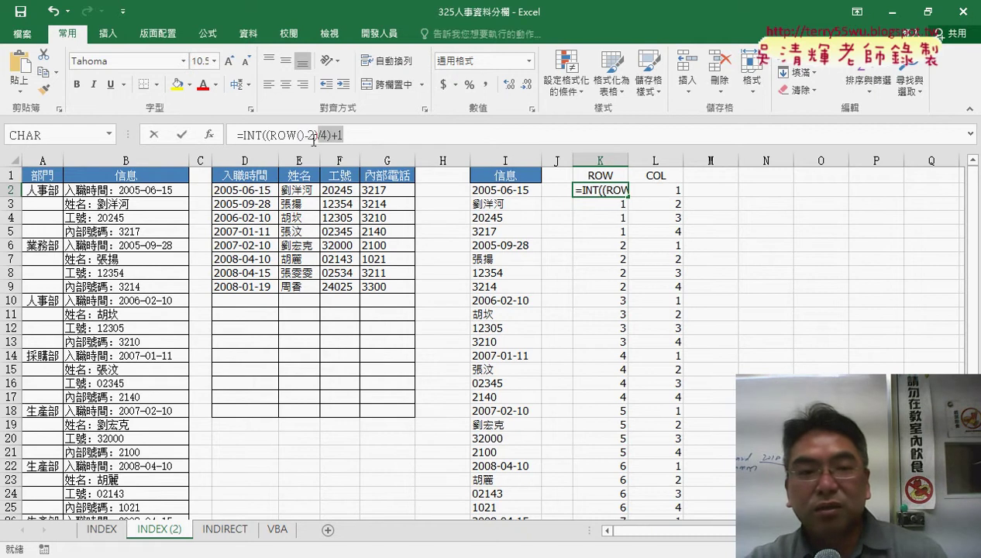
right_click(287, 136)
click(332, 165)
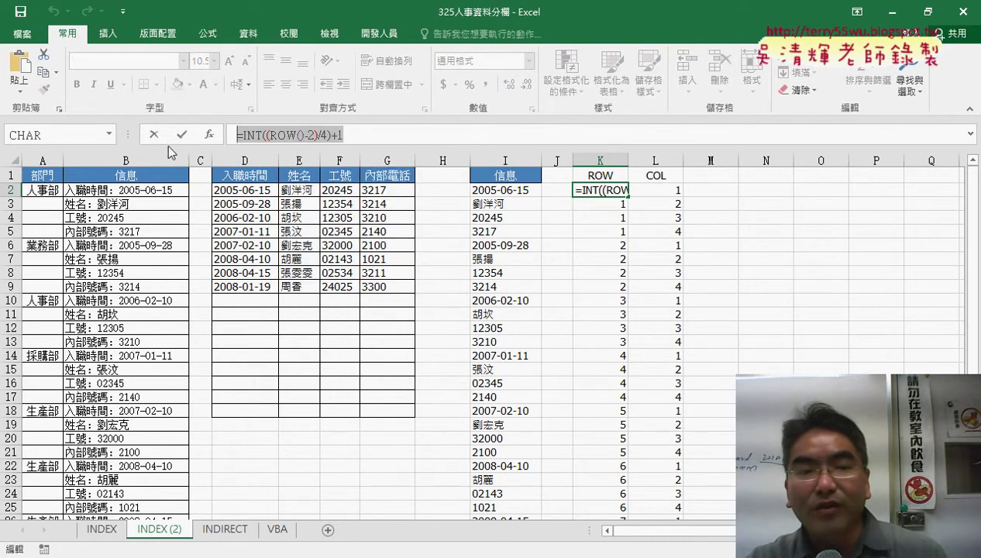
key(Escape)
click(233, 533)
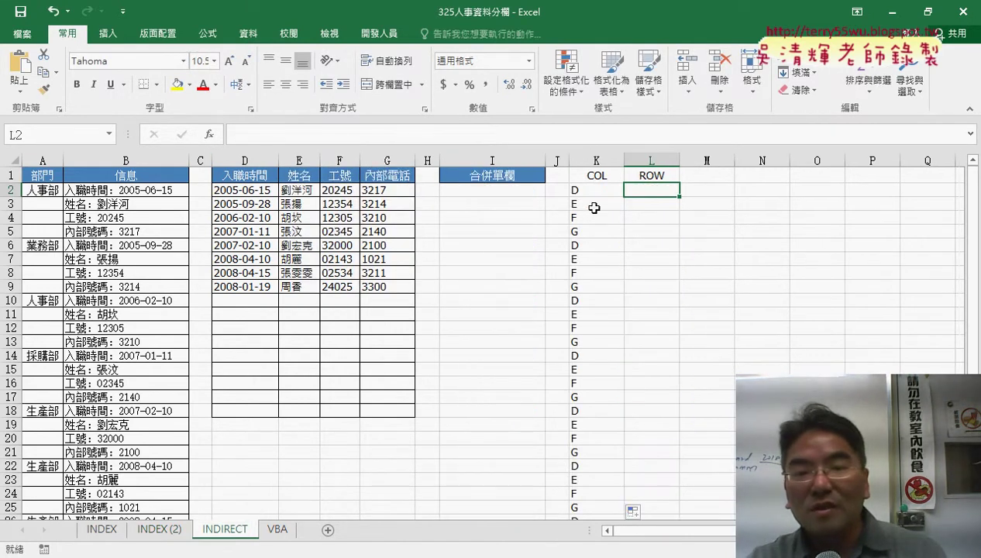
right_click(328, 132)
click(353, 200)
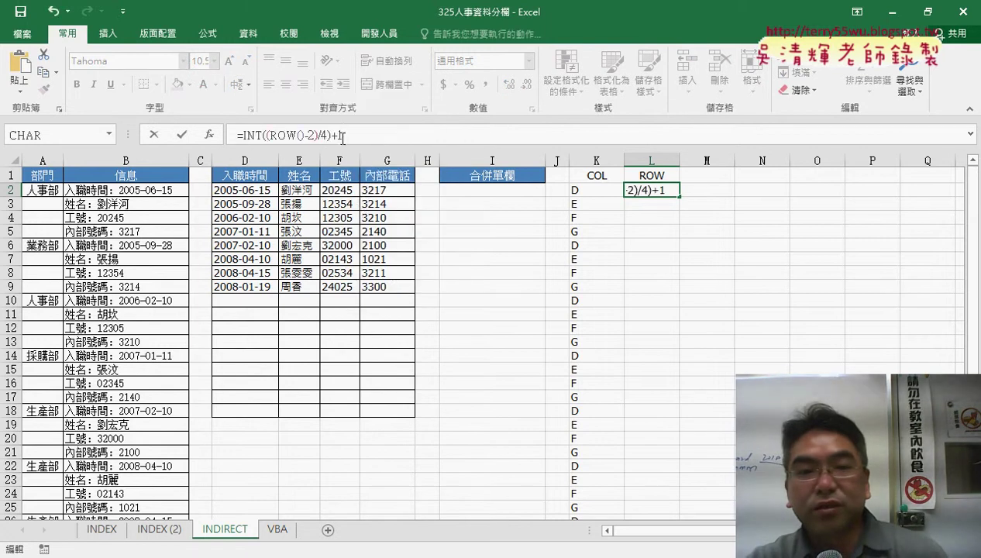
key(BackSpace)
text(2)
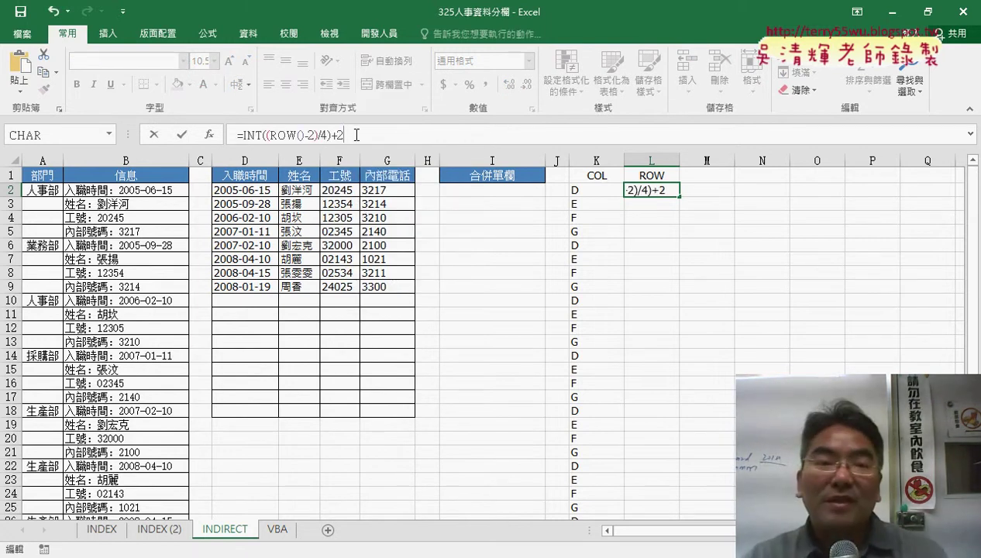
click(179, 136)
Fill L2's formula down to row 33, giving 2, 3, 4… each four times
mouse_move(682, 197)
mouse_down()
mouse_move(679, 496)
mouse_move(693, 492)
mouse_up()
scroll(693, 492, up, 3)
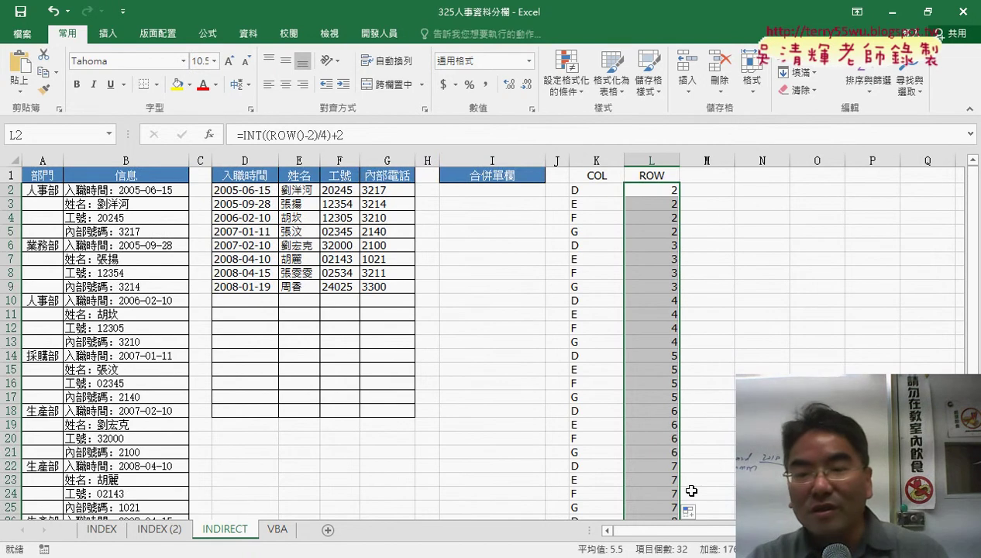
scroll(692, 491, down, 4)
scroll(690, 492, up, 4)
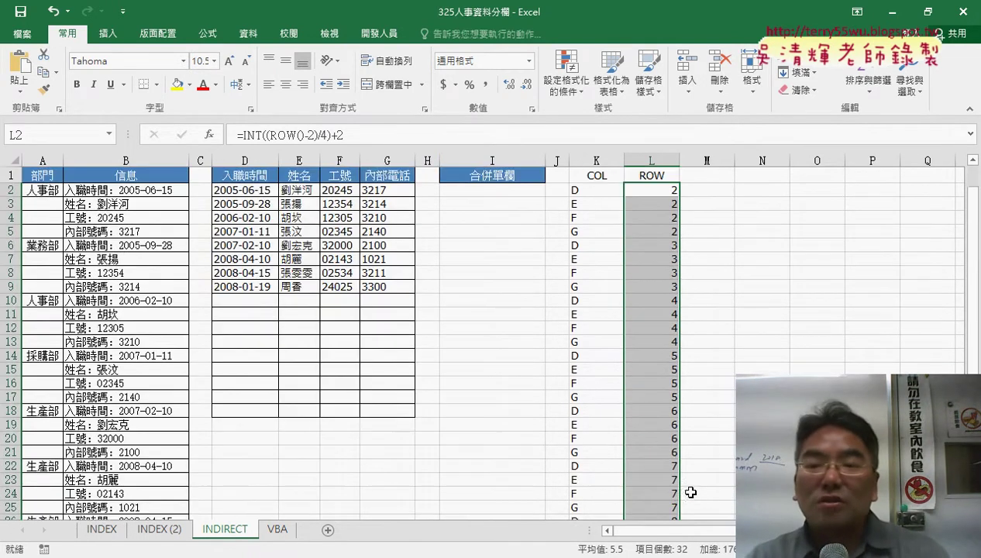
drag(582, 192, 650, 191)
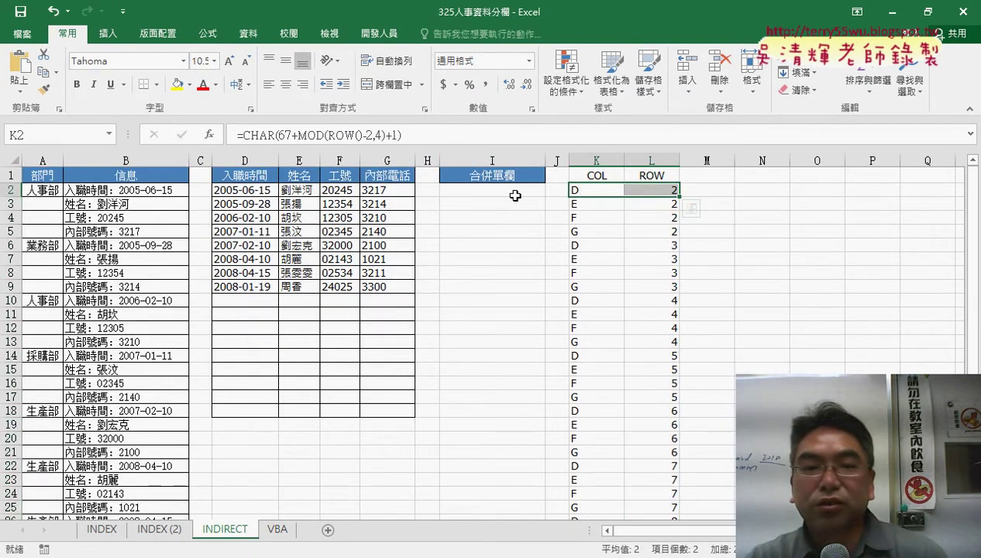
Enter =INDIRECT(K2&L2) in I2 via Insert Function, returning 2005-06-15
click(516, 196)
click(209, 134)
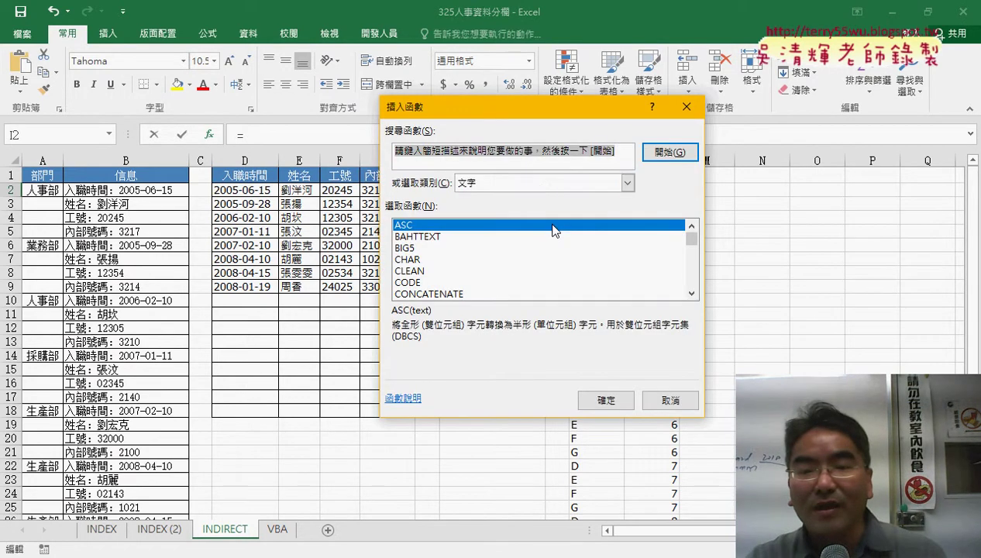
click(628, 183)
click(496, 197)
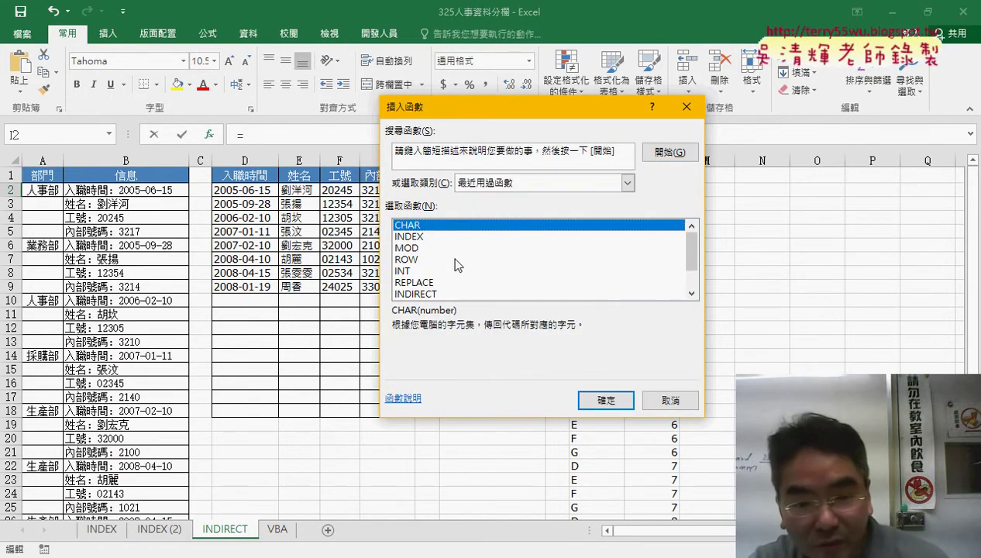
double_click(416, 294)
drag(537, 159, 574, 283)
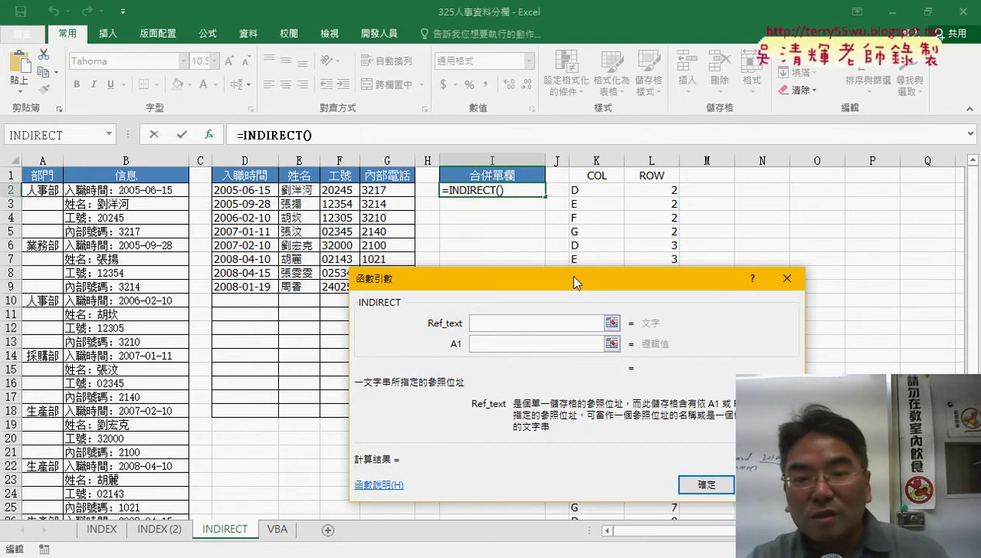
click(592, 189)
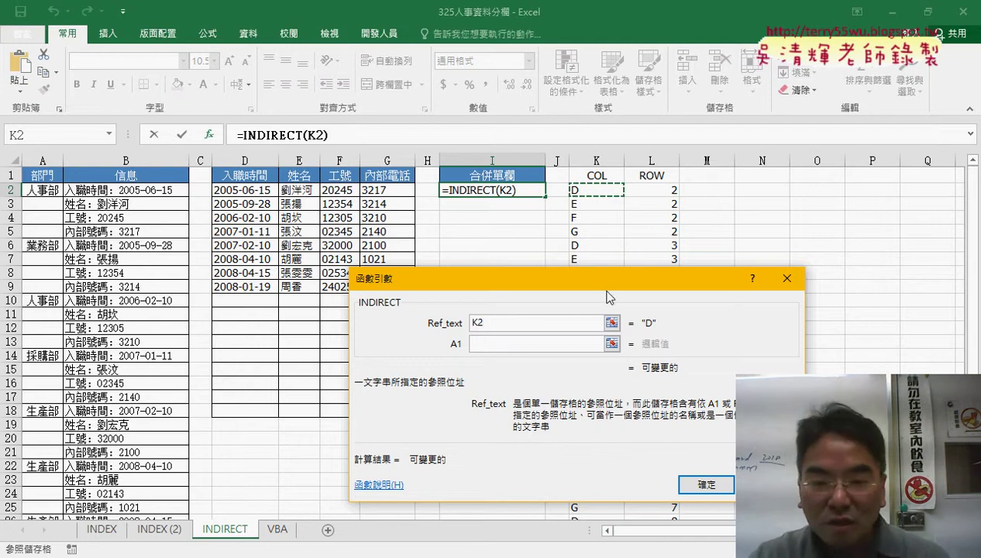
text(&)
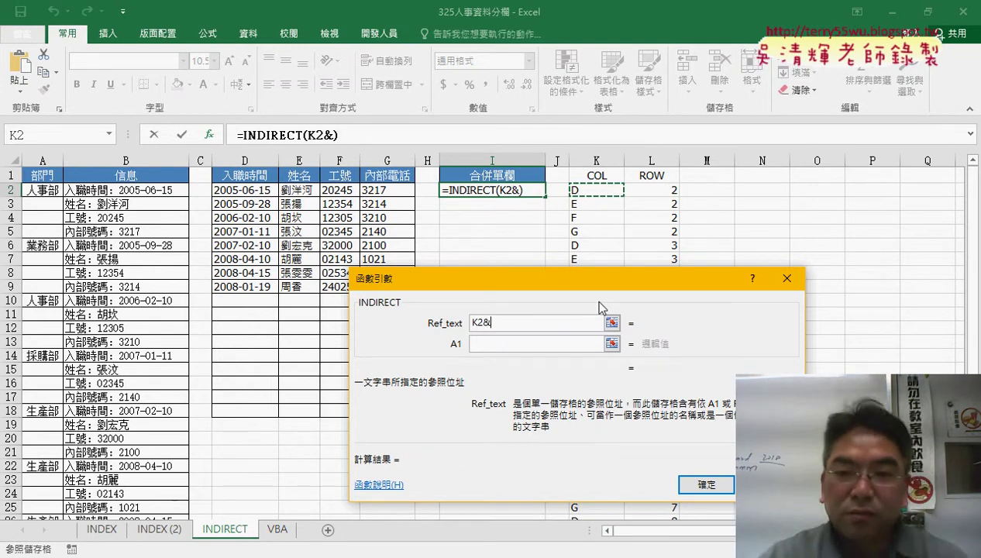
click(657, 191)
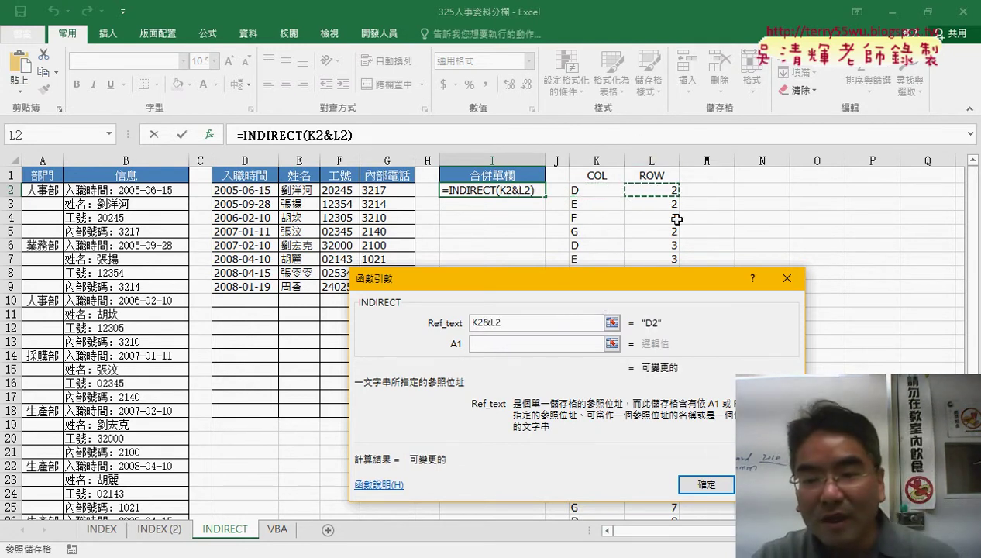
click(706, 485)
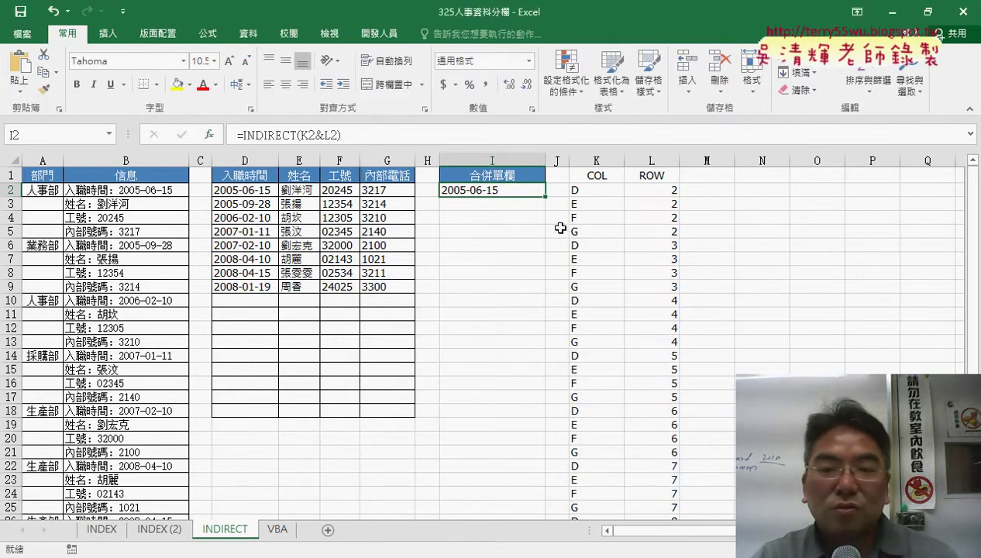
Fill I2's INDIRECT formula down to I33, stacking every split-table entry
mouse_move(545, 196)
mouse_down()
mouse_move(543, 511)
mouse_move(549, 481)
mouse_up()
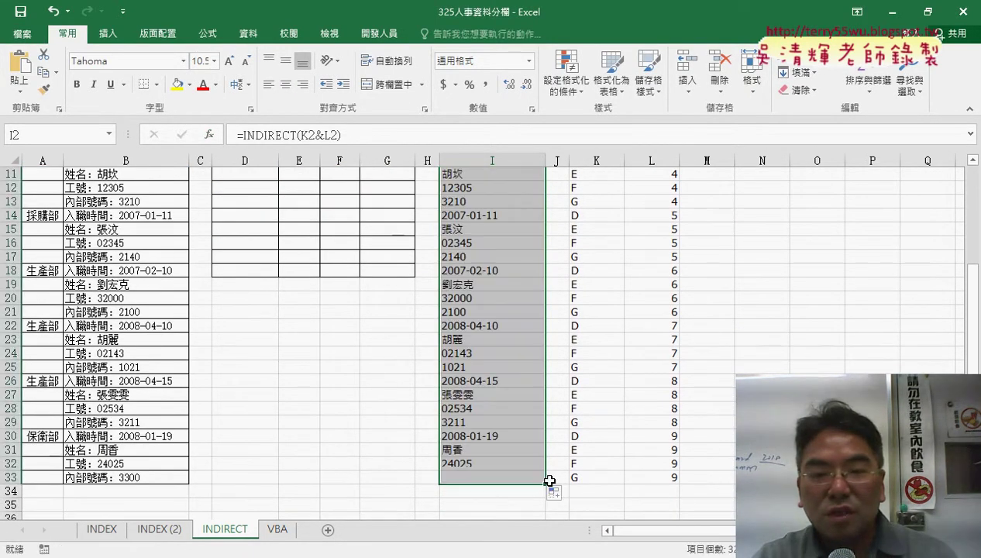
scroll(550, 481, up, 4)
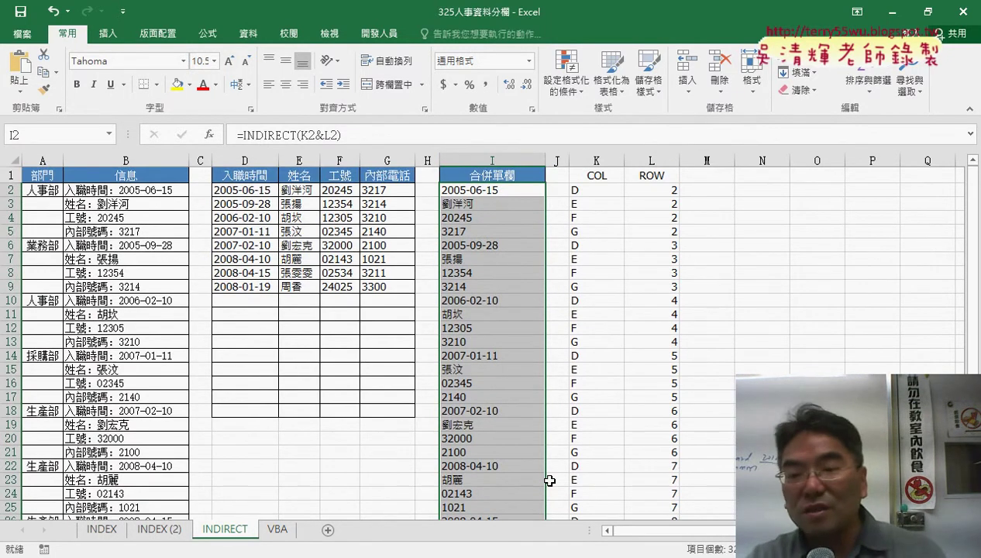
click(597, 192)
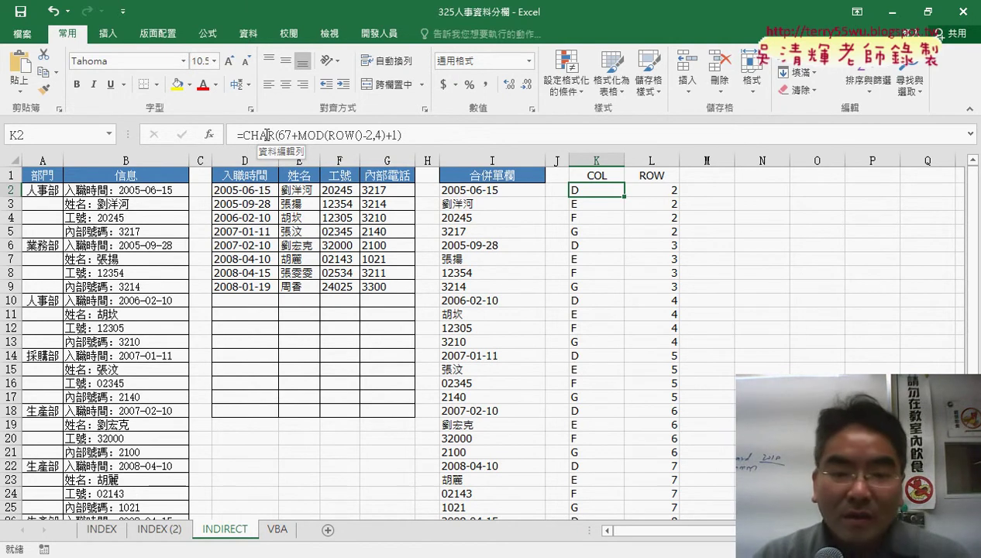
On the VBA sheet, run the 人事資料_包含欄名, 人事資料_去除欄名 and 合併為單欄 macros
click(278, 531)
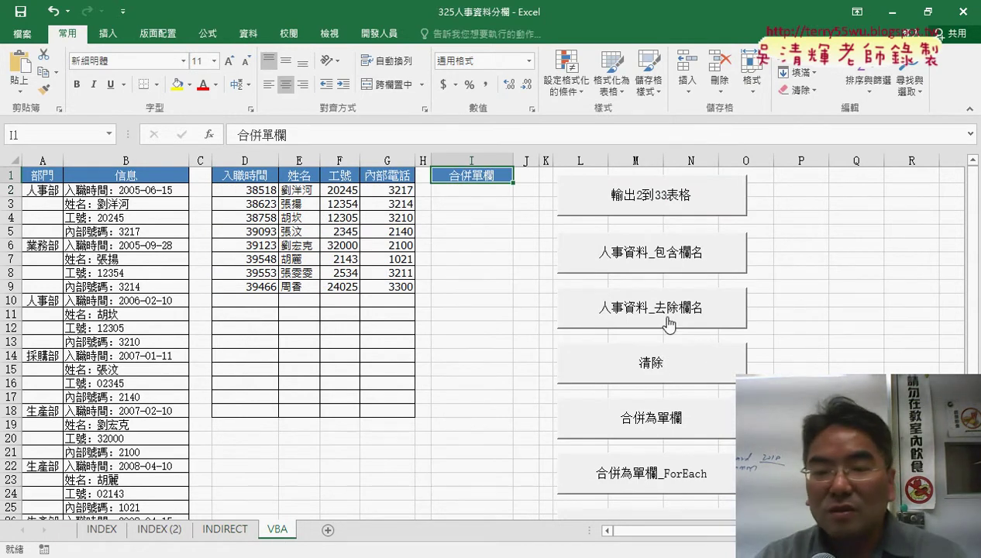
click(665, 258)
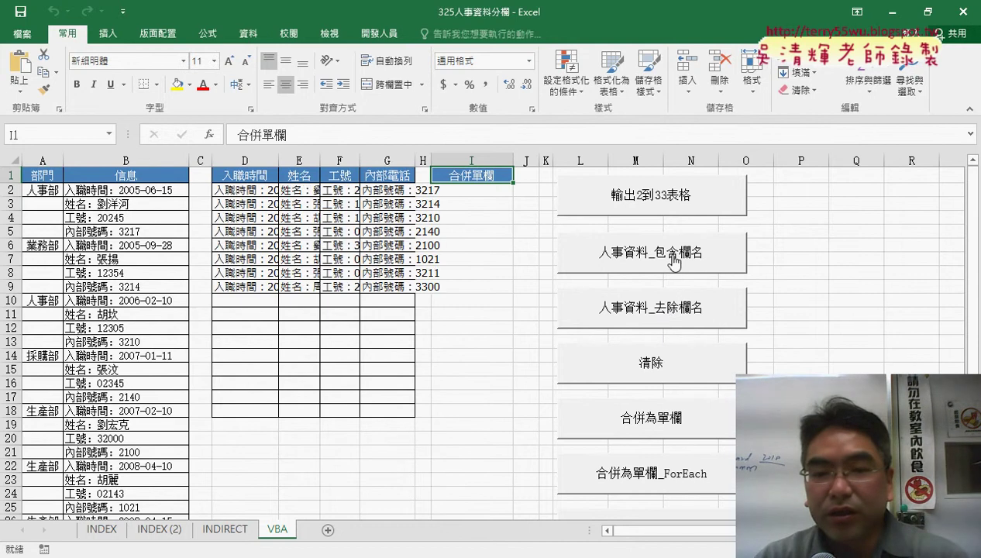
click(672, 306)
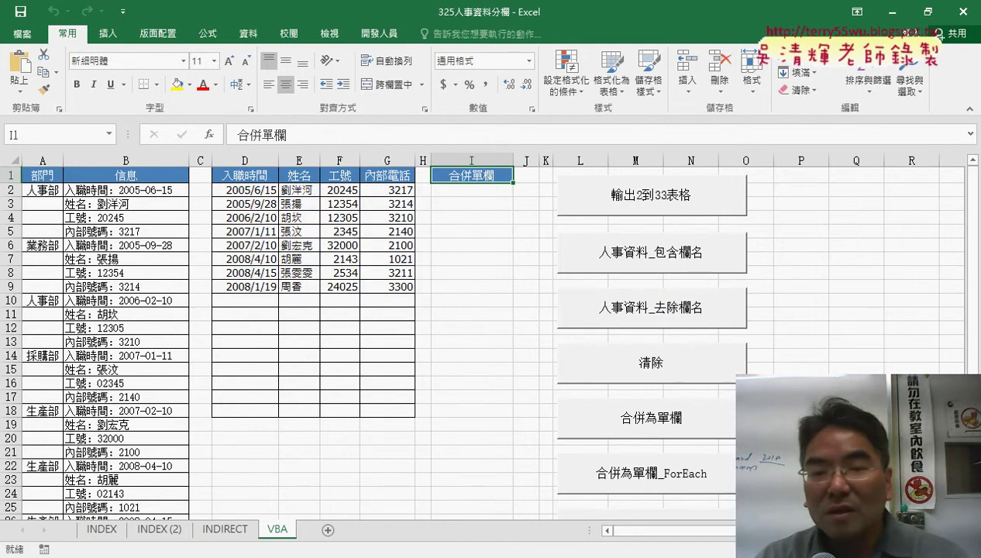
click(684, 424)
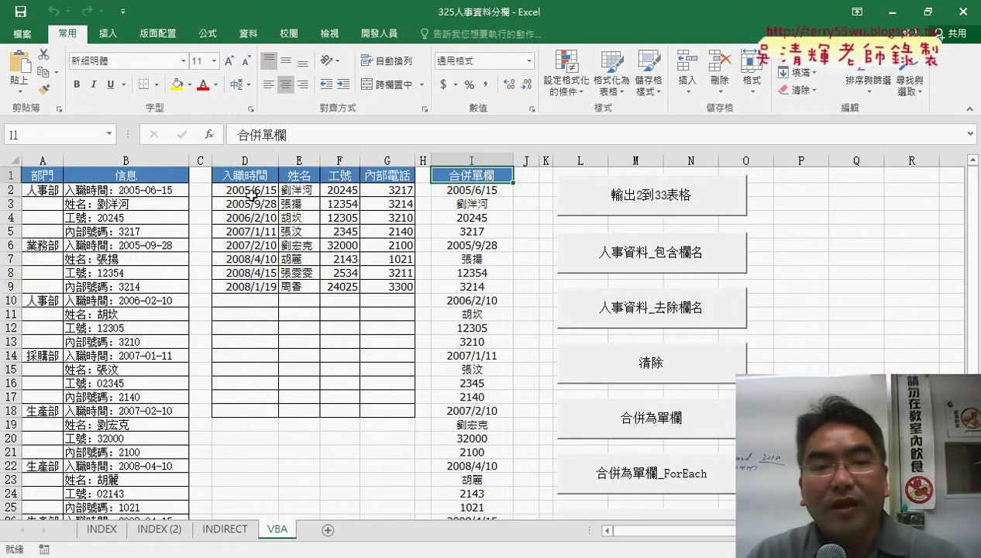
click(248, 190)
Compare the merged values in I2 and I3 against the source cells D2 and E2
click(470, 186)
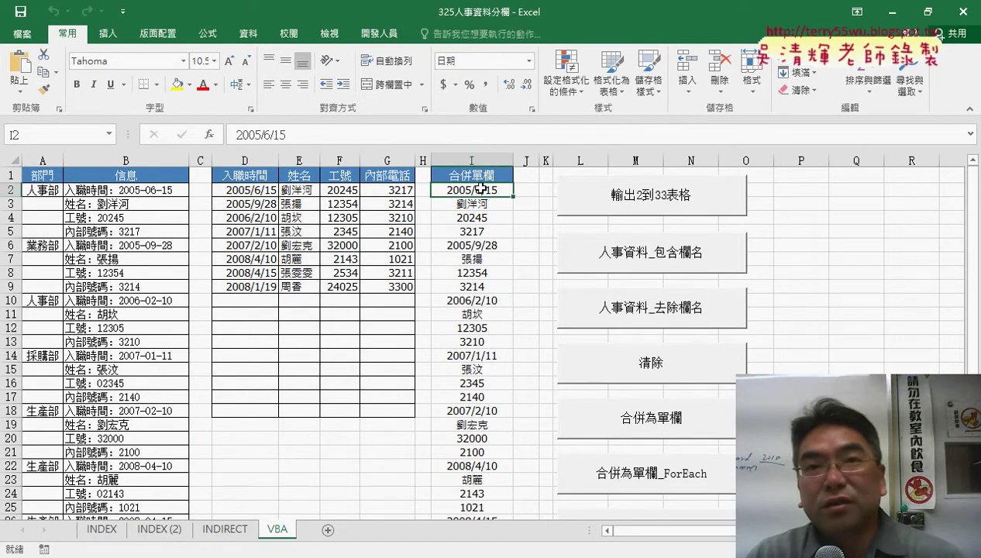
click(285, 190)
click(474, 204)
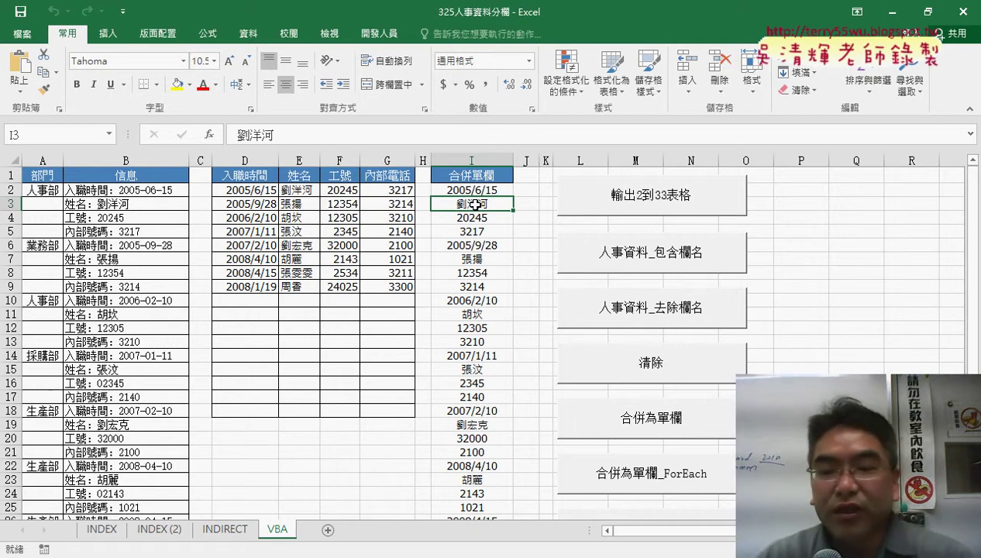
scroll(786, 363, down, 1)
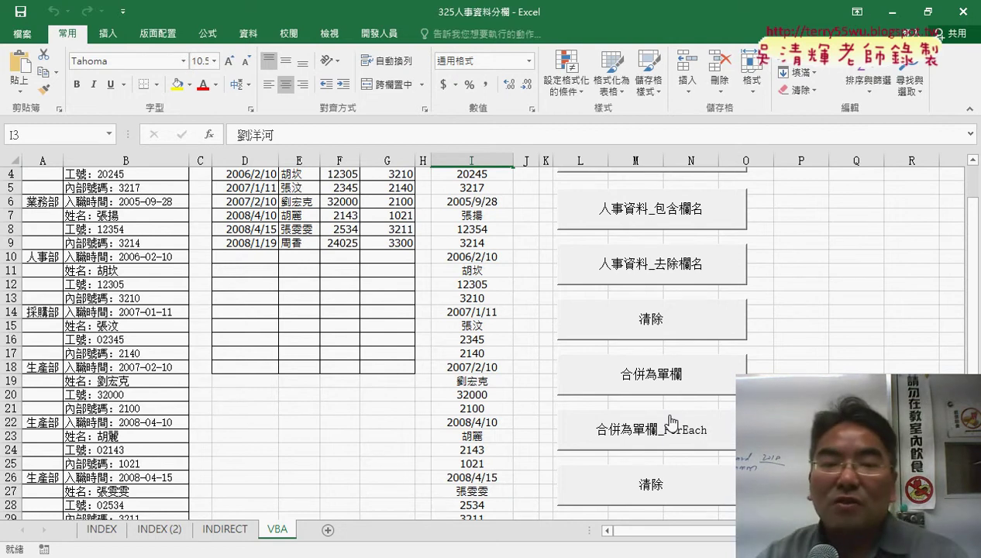
scroll(671, 422, up, 1)
drag(247, 190, 387, 288)
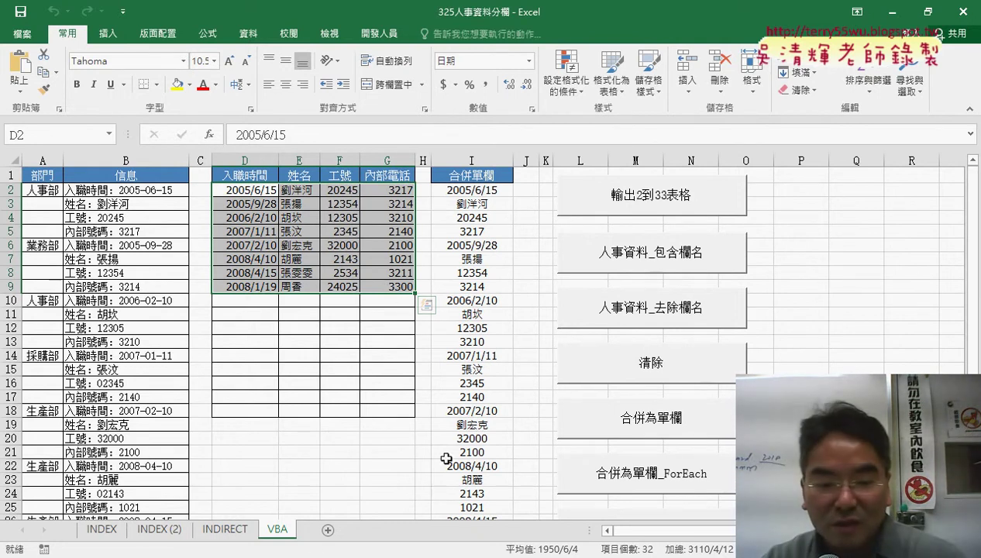
click(228, 531)
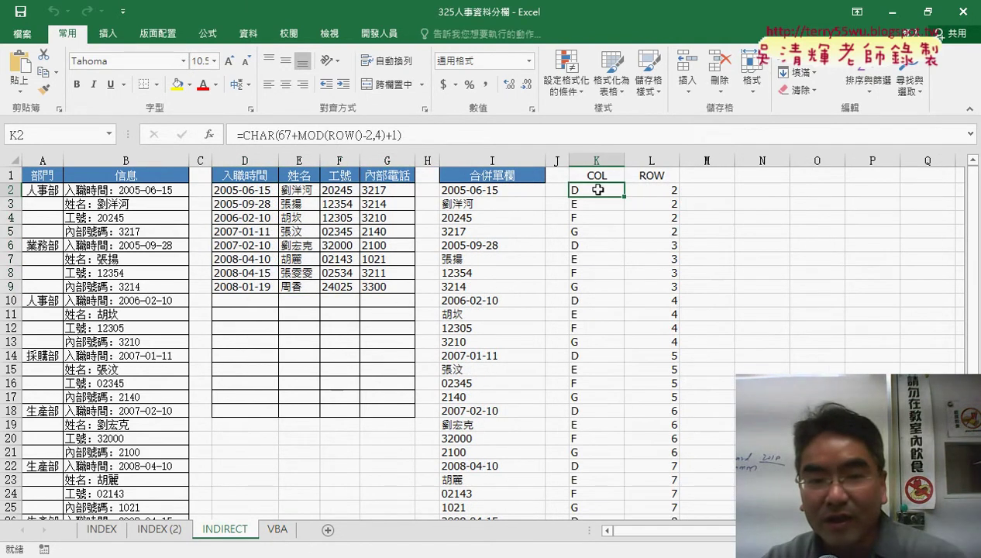
click(277, 530)
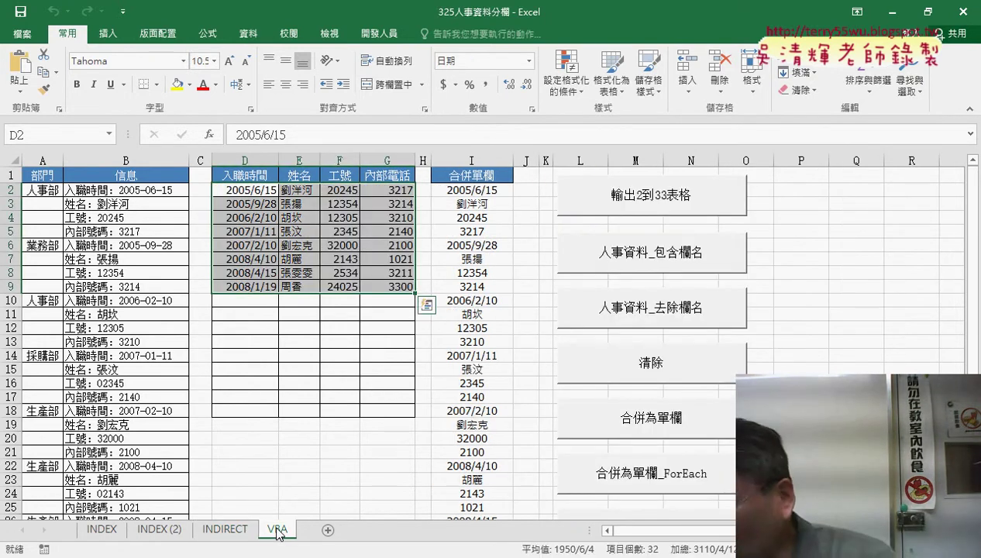
key(alt+F11)
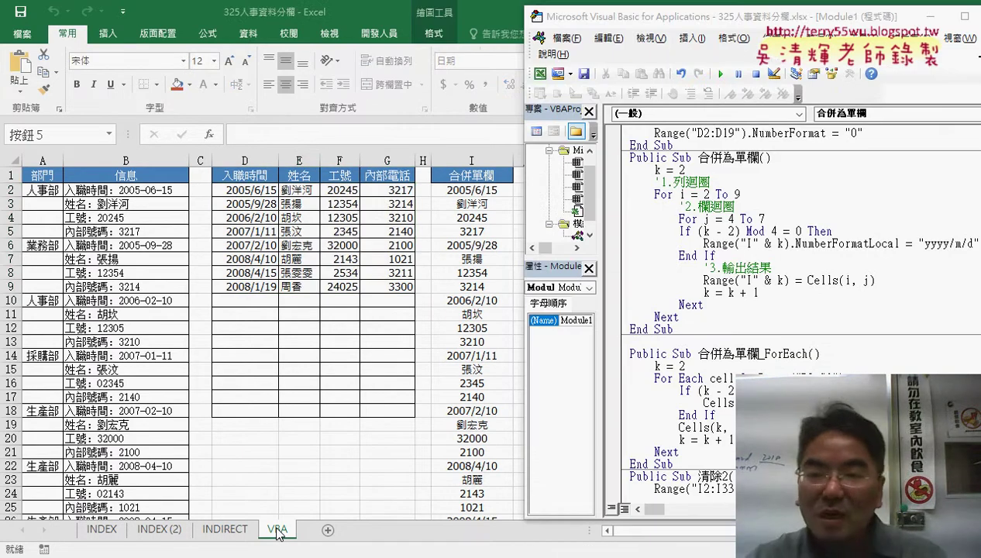
click(706, 220)
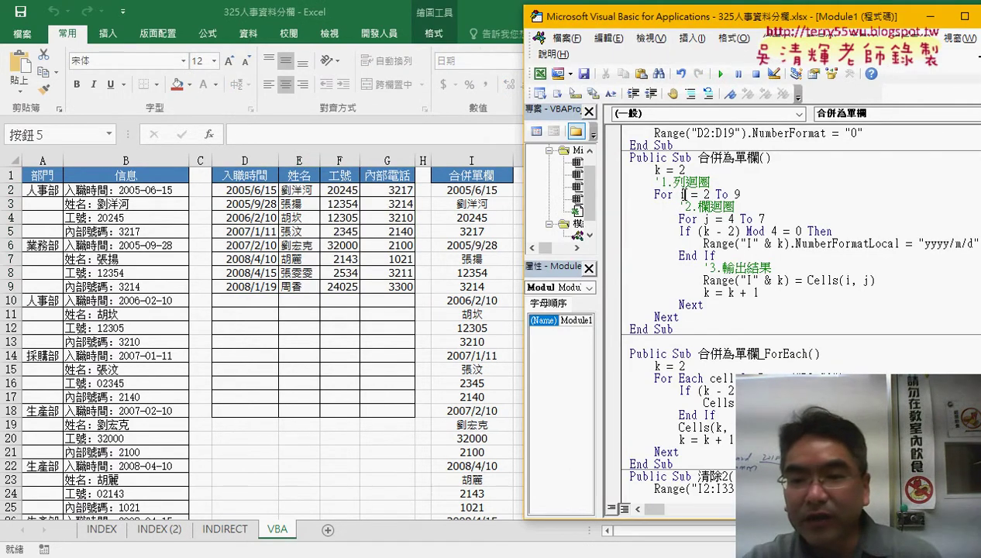
double_click(707, 219)
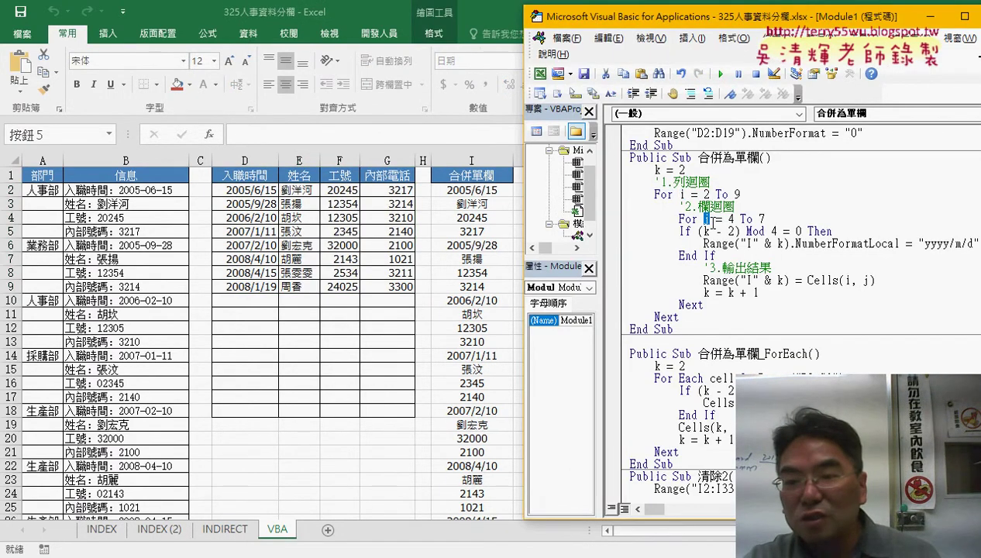
click(710, 240)
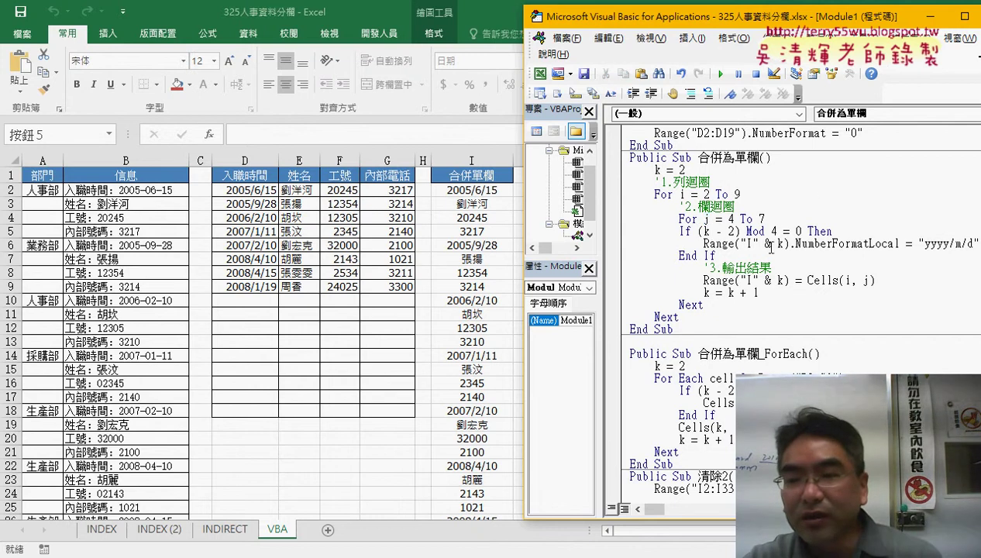
drag(799, 231, 700, 231)
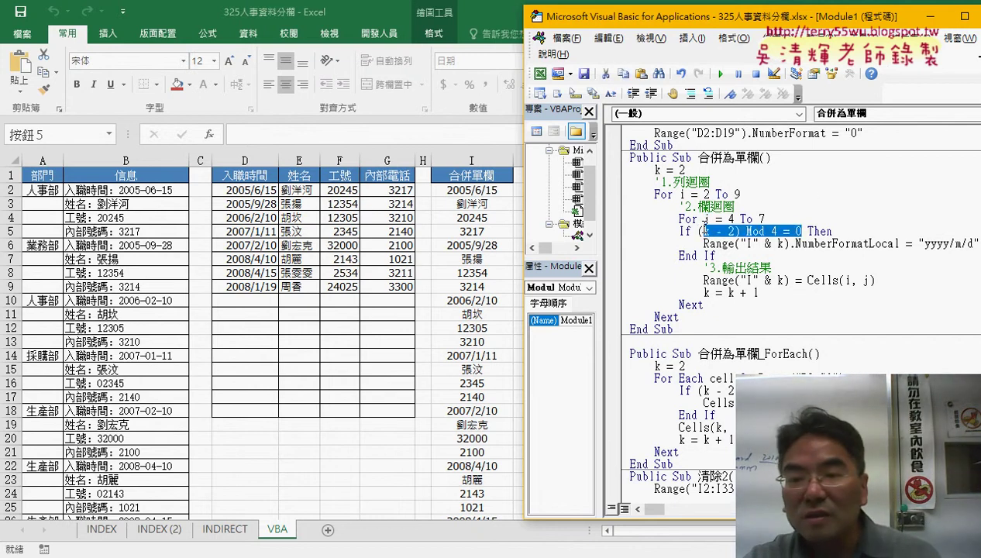
drag(919, 244, 974, 244)
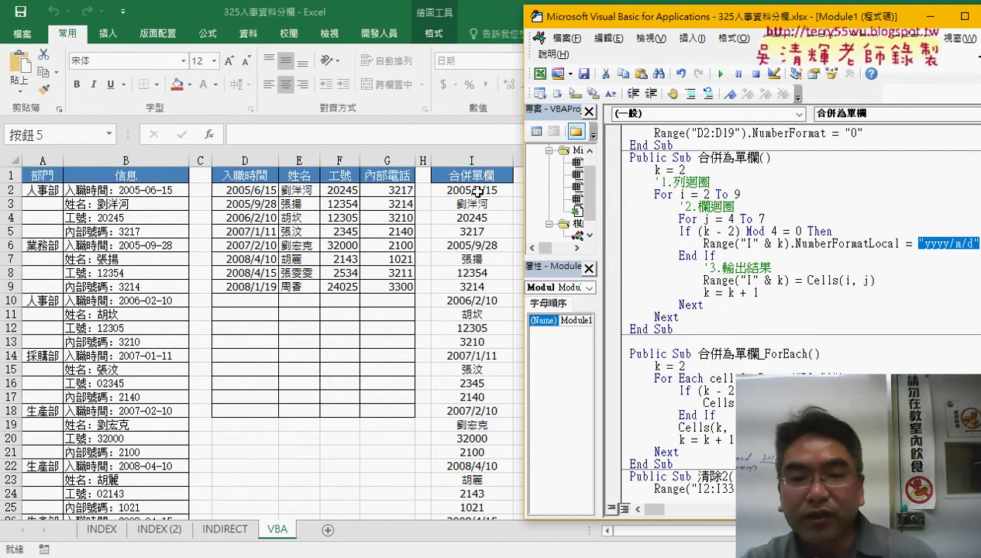
drag(697, 231, 741, 231)
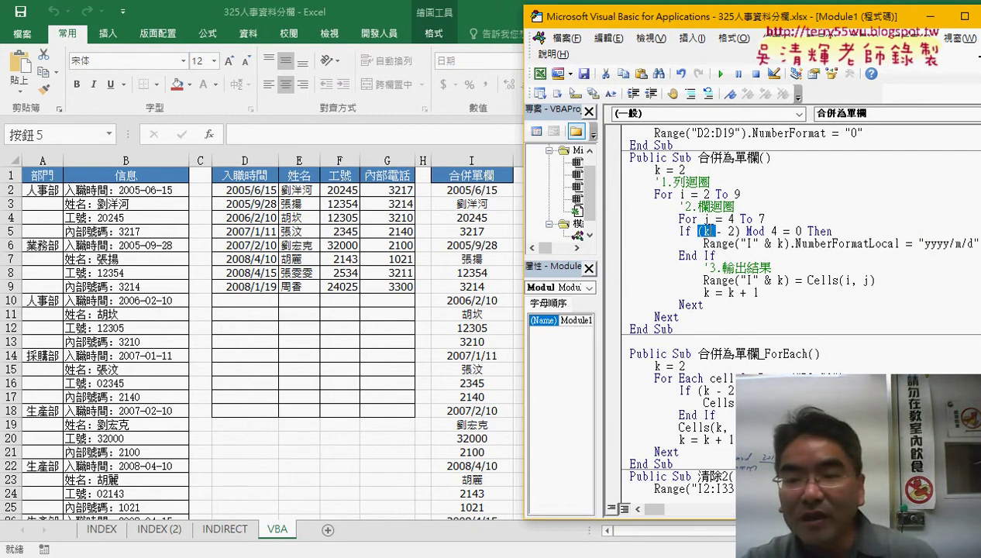
double_click(796, 231)
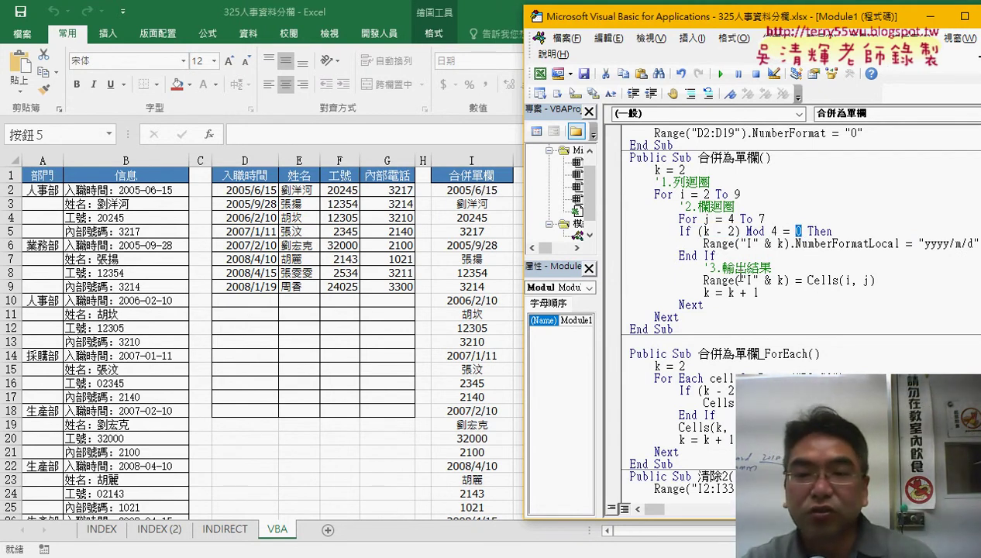
scroll(742, 275, down, 1)
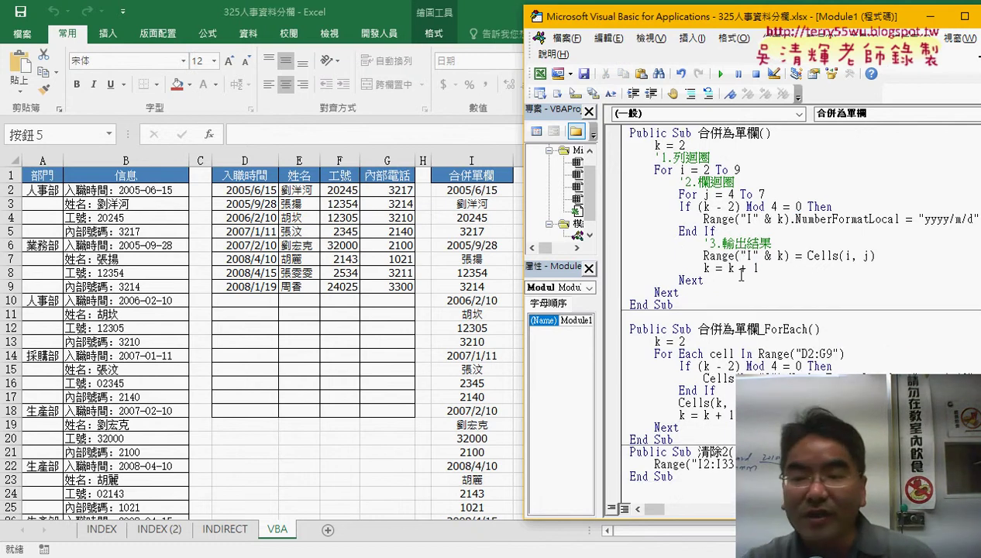
drag(765, 330, 807, 330)
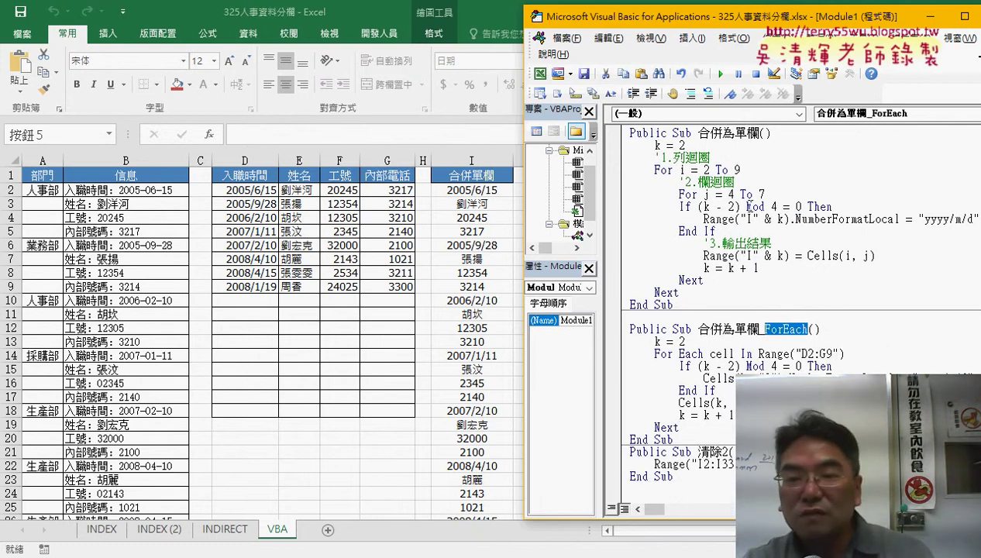
click(782, 220)
click(724, 378)
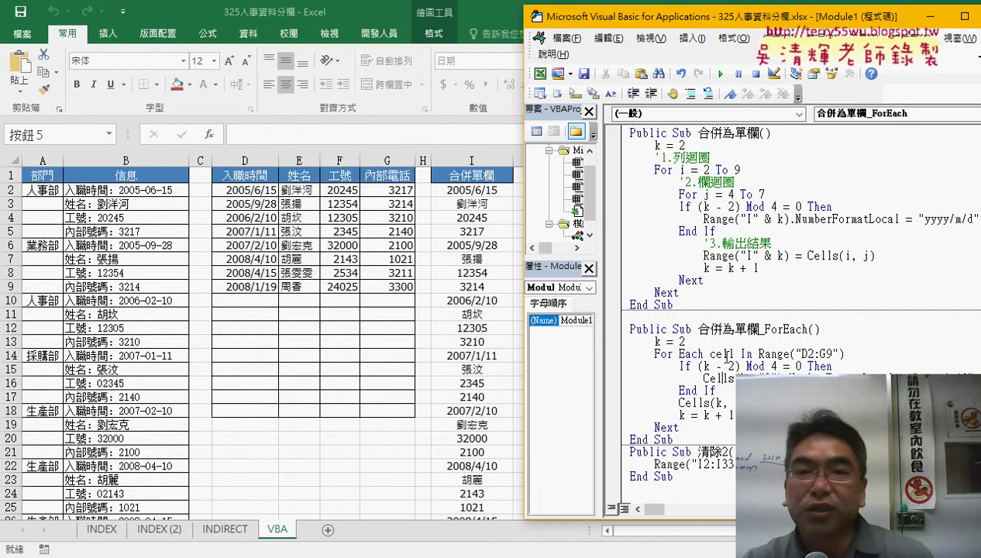
drag(655, 169, 729, 170)
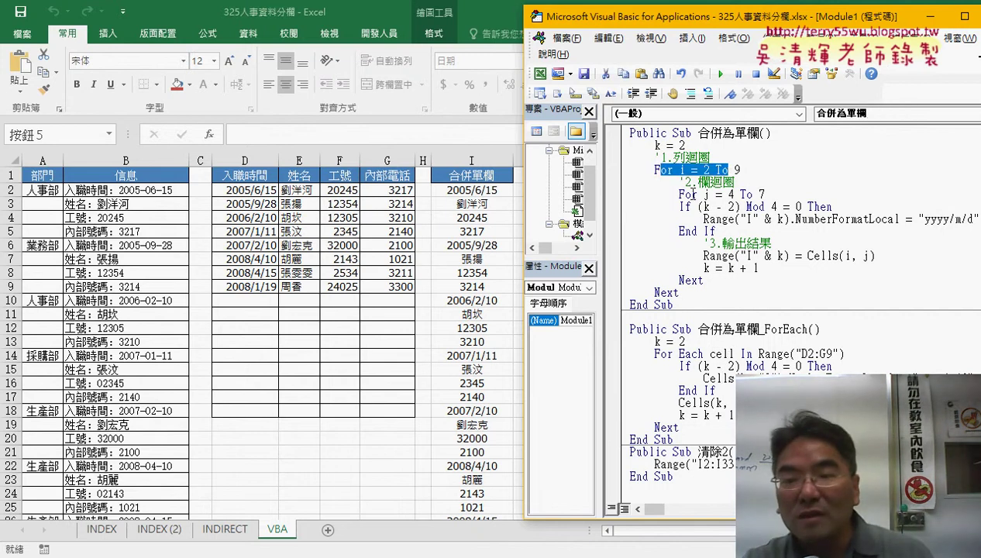
drag(679, 194, 722, 194)
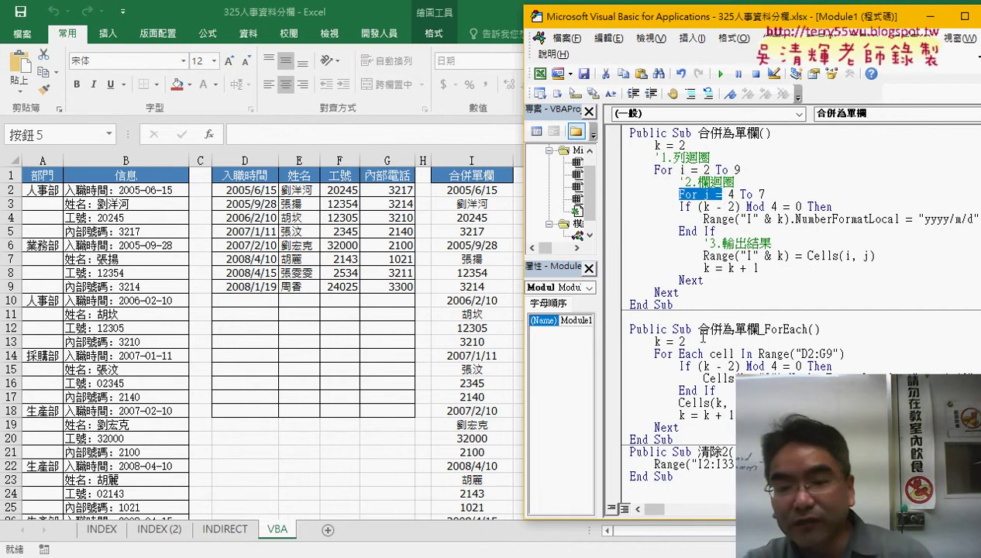
click(759, 354)
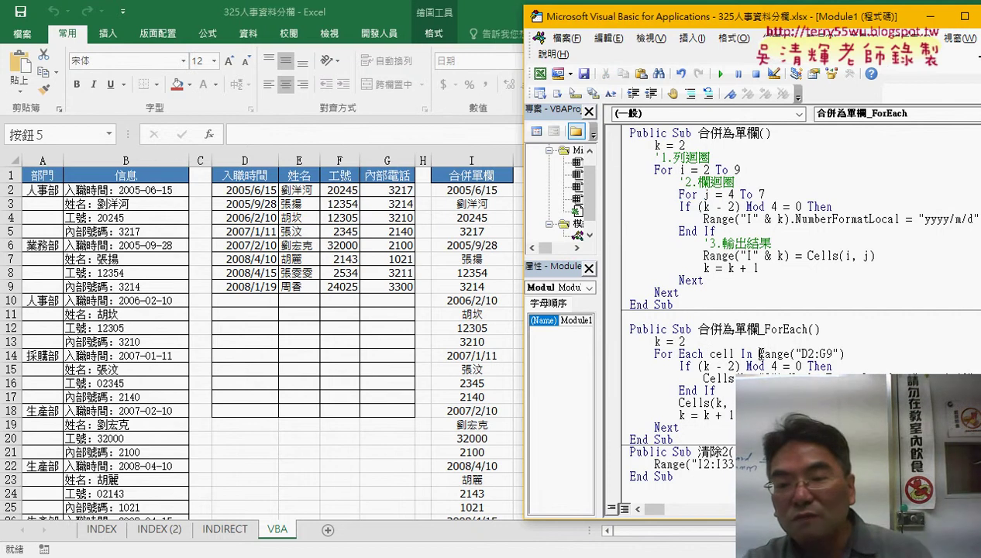
drag(760, 354, 844, 353)
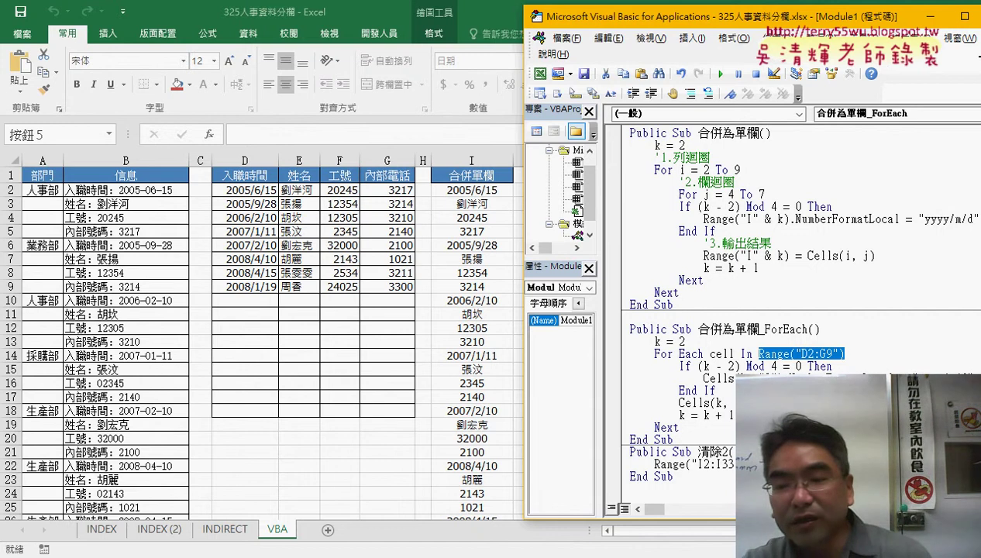
click(728, 392)
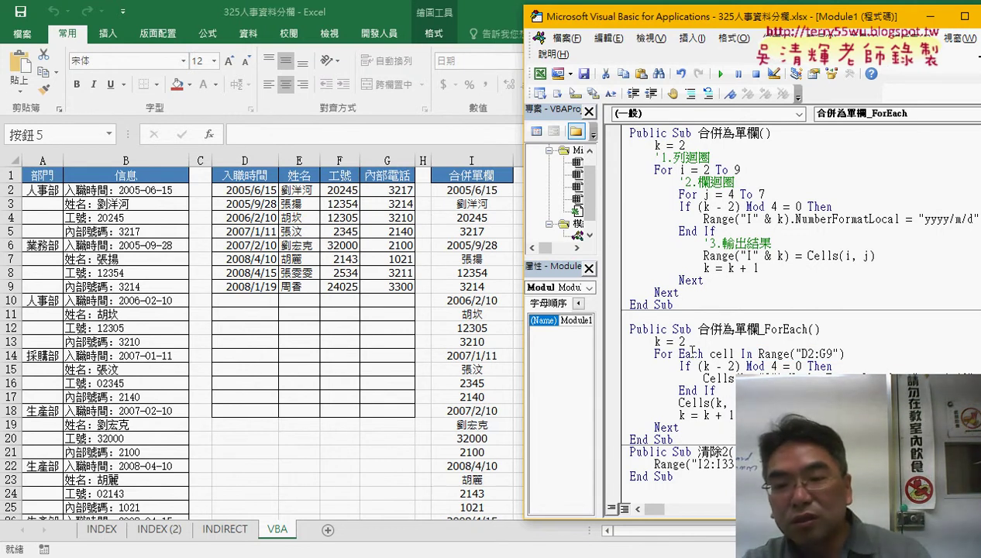
drag(685, 341, 655, 341)
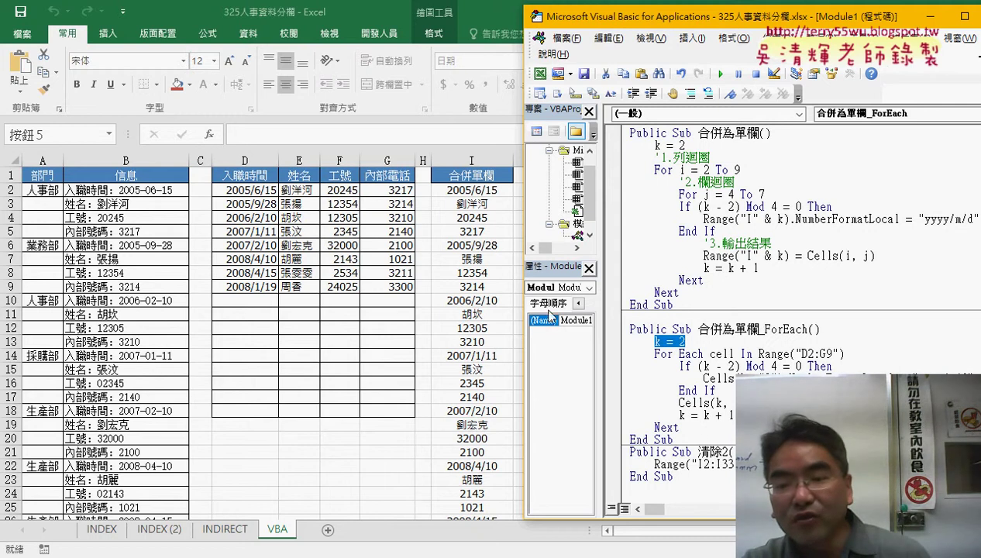
drag(733, 416, 704, 416)
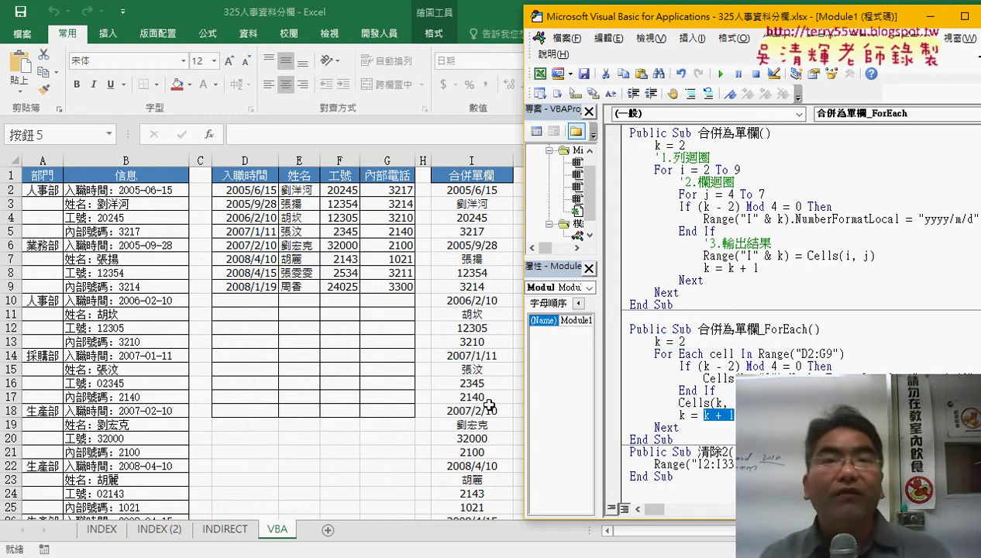
click(699, 330)
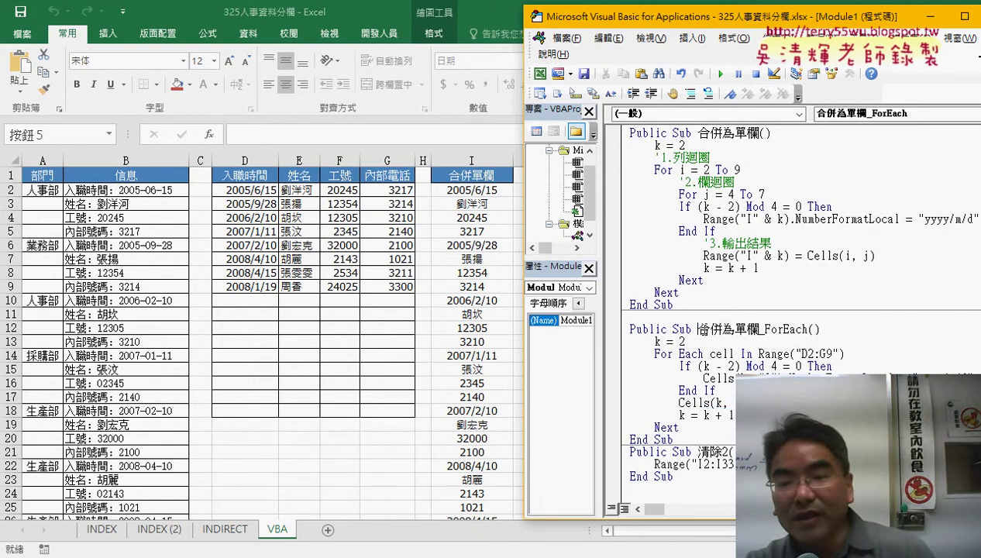
drag(699, 329, 811, 329)
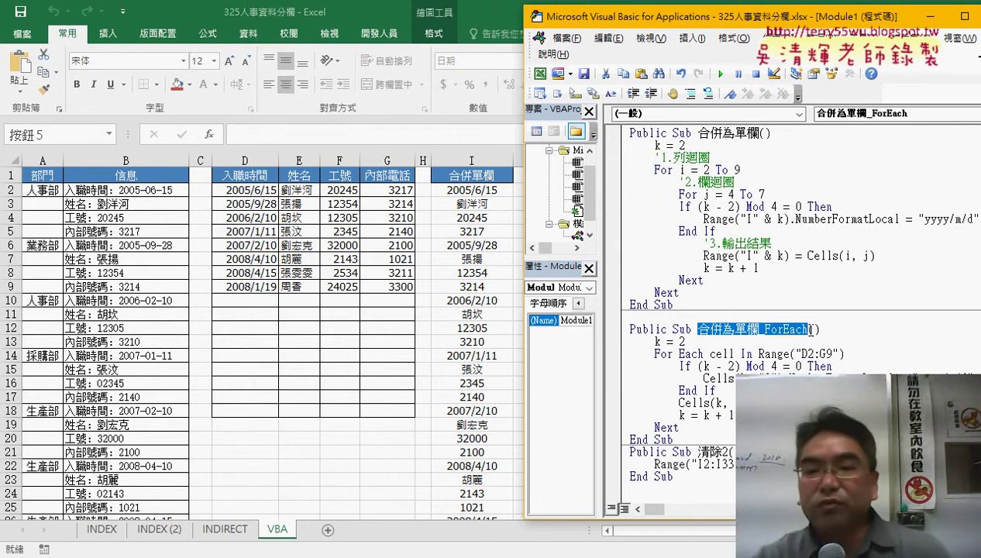
double_click(681, 342)
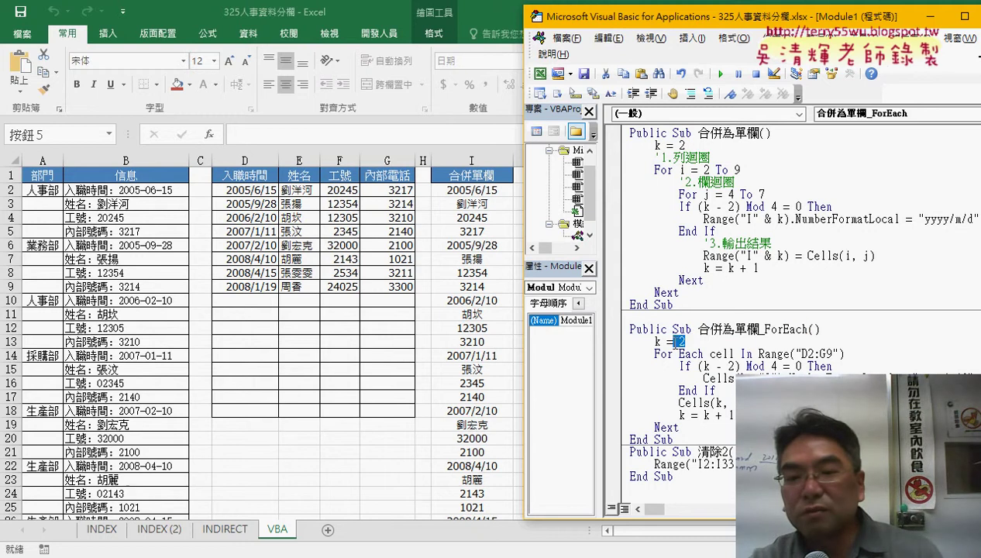
drag(684, 342, 655, 342)
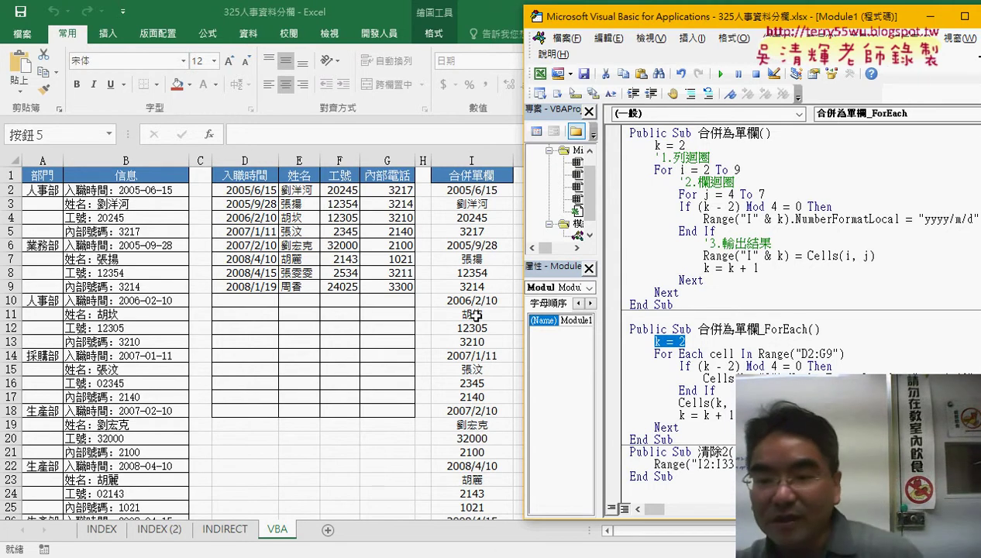
mouse_move(246, 552)
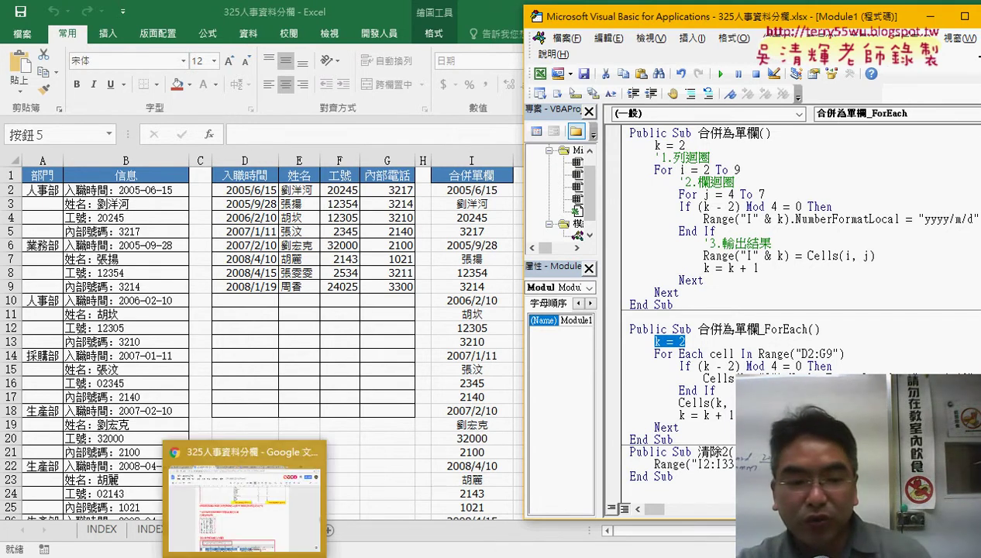
Bring the 325人事資料分欄 Google Docs notes forward and scroll to the CHAR/INDIRECT section
click(251, 531)
scroll(298, 411, down, 1)
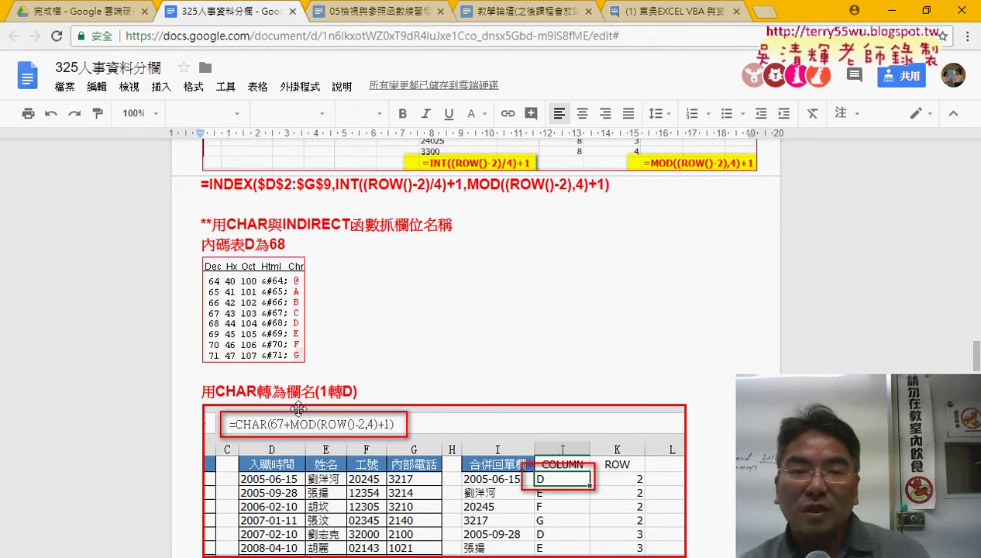